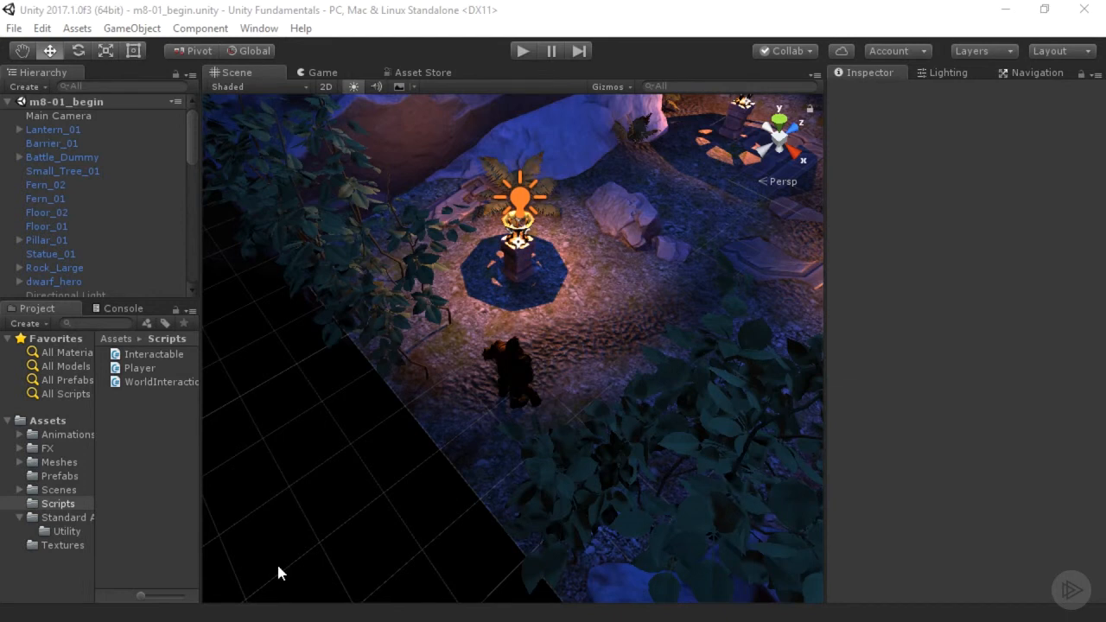
Step: Create an animation clip named Light_Flicker in the Animations folder and enable its Loop Time option
{"action": "left_click_drag", "start_coordinate": [529, 429], "coordinate": [557, 287], "text": "alt"}
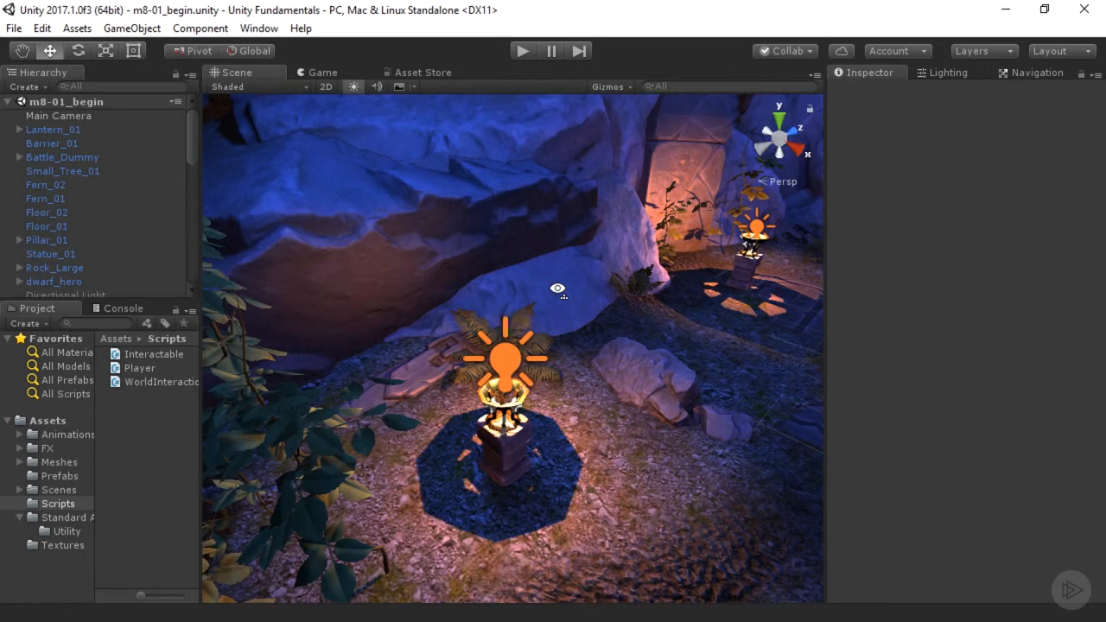
{"action": "left_click", "coordinate": [66, 436]}
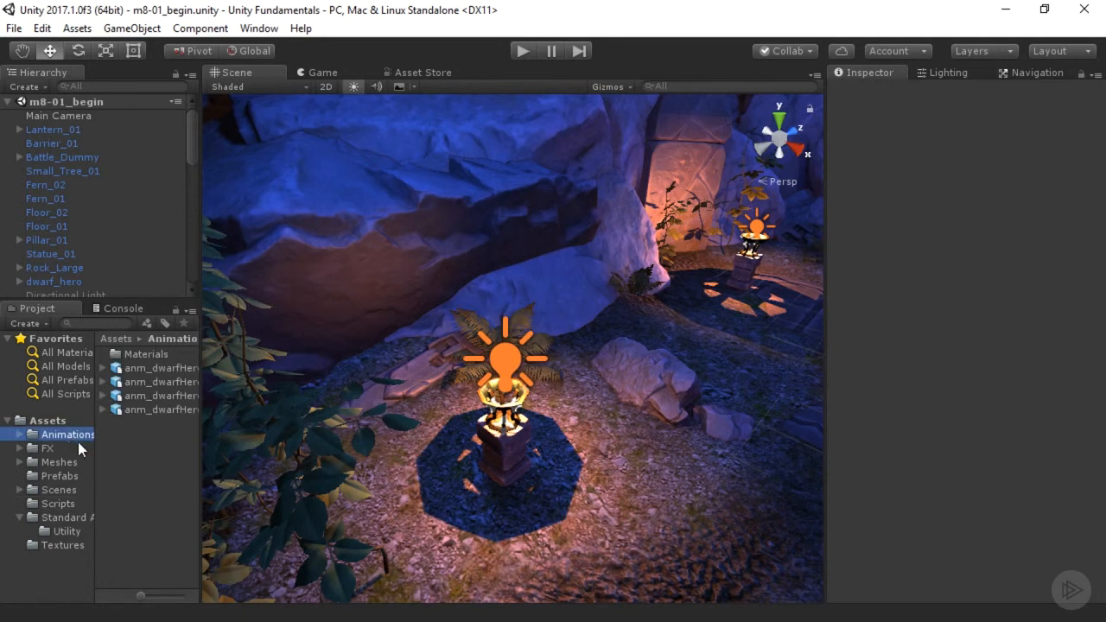
{"action": "right_click", "coordinate": [153, 445]}
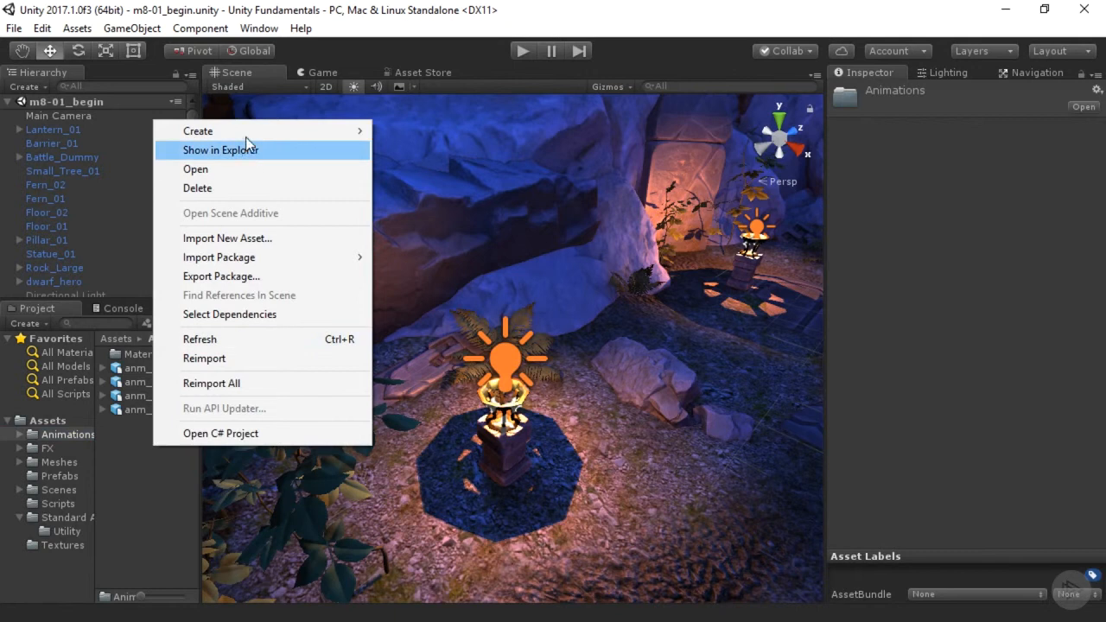
{"action": "mouse_move", "coordinate": [245, 134]}
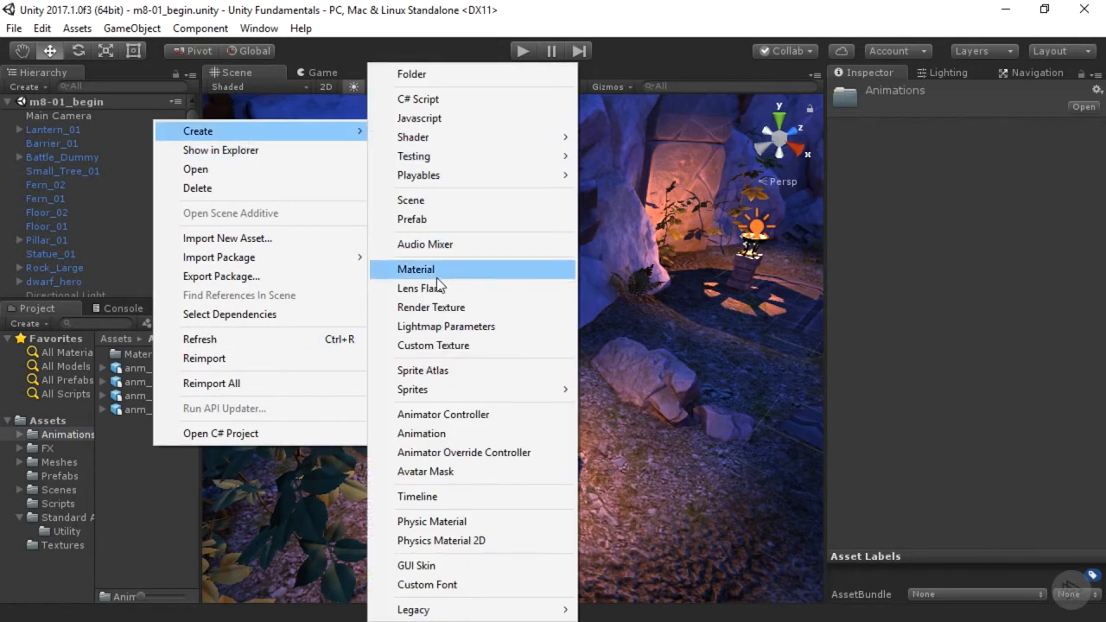
{"action": "left_click", "coordinate": [411, 436]}
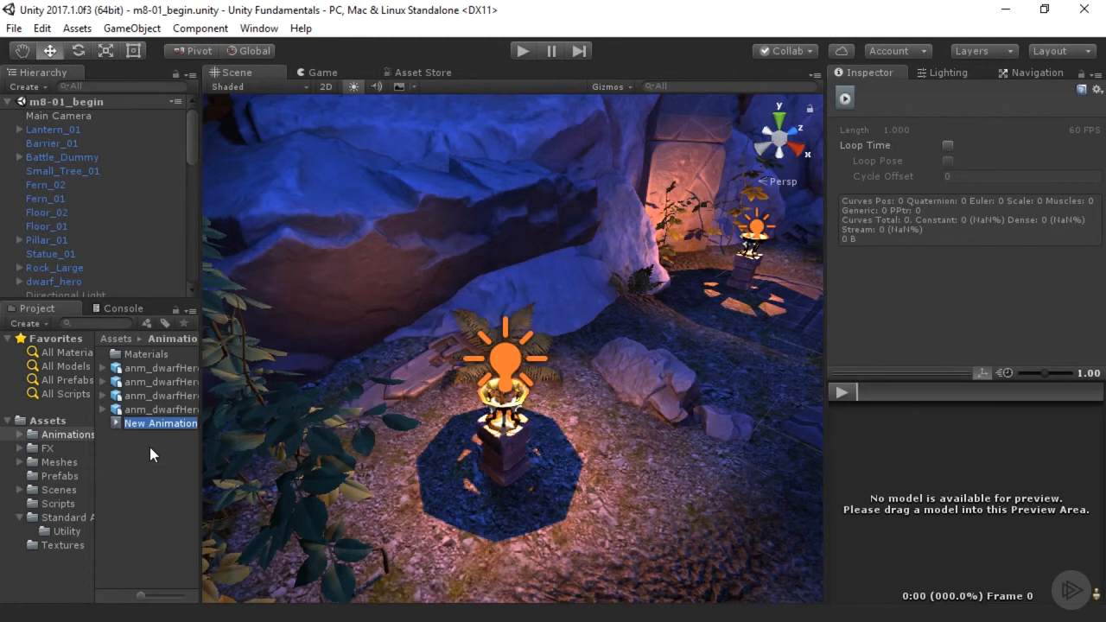
{"action": "type", "text": "Light_"}
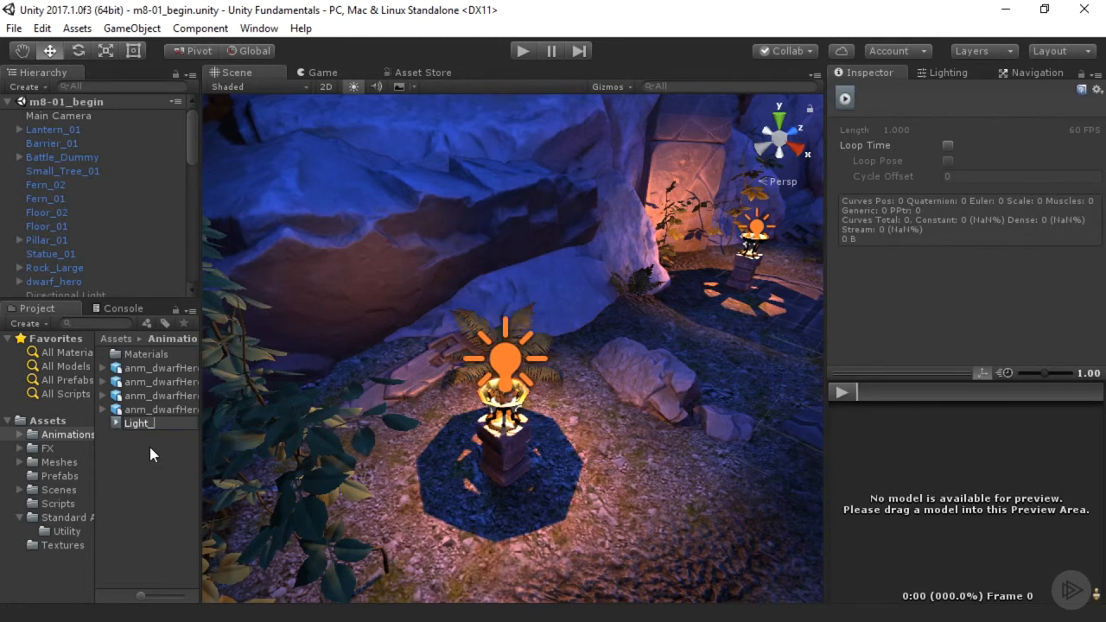
{"action": "type", "text": "Flicker"}
{"action": "key", "text": "Return"}
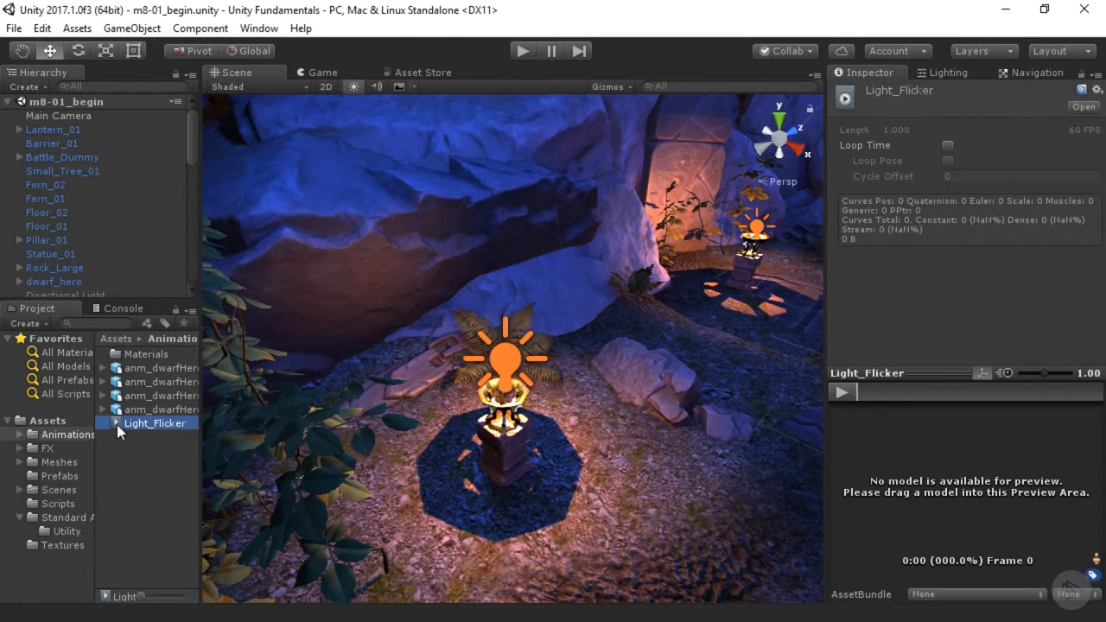
{"action": "left_click", "coordinate": [948, 144]}
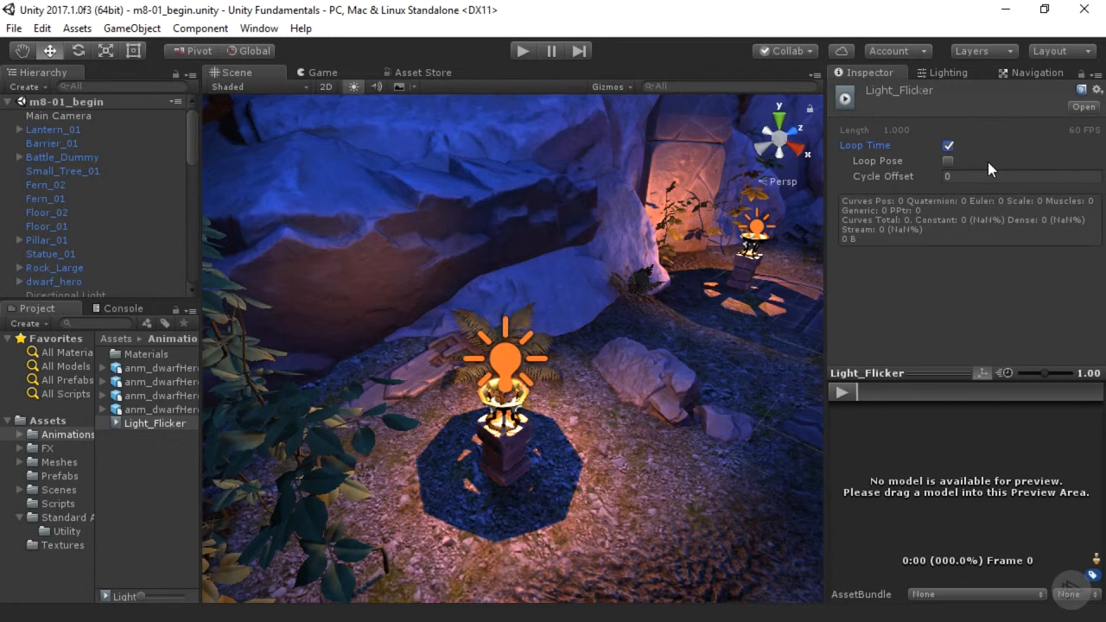
Step: Open the Animation window and dock it beneath the Scene view
{"action": "left_click", "coordinate": [258, 29]}
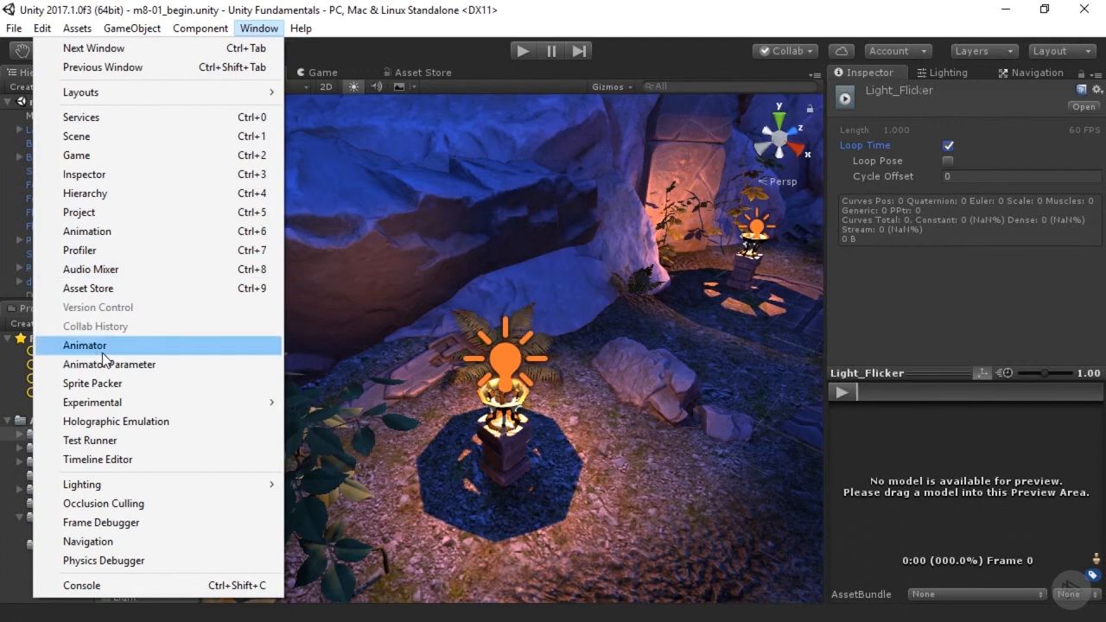
{"action": "left_click", "coordinate": [110, 230]}
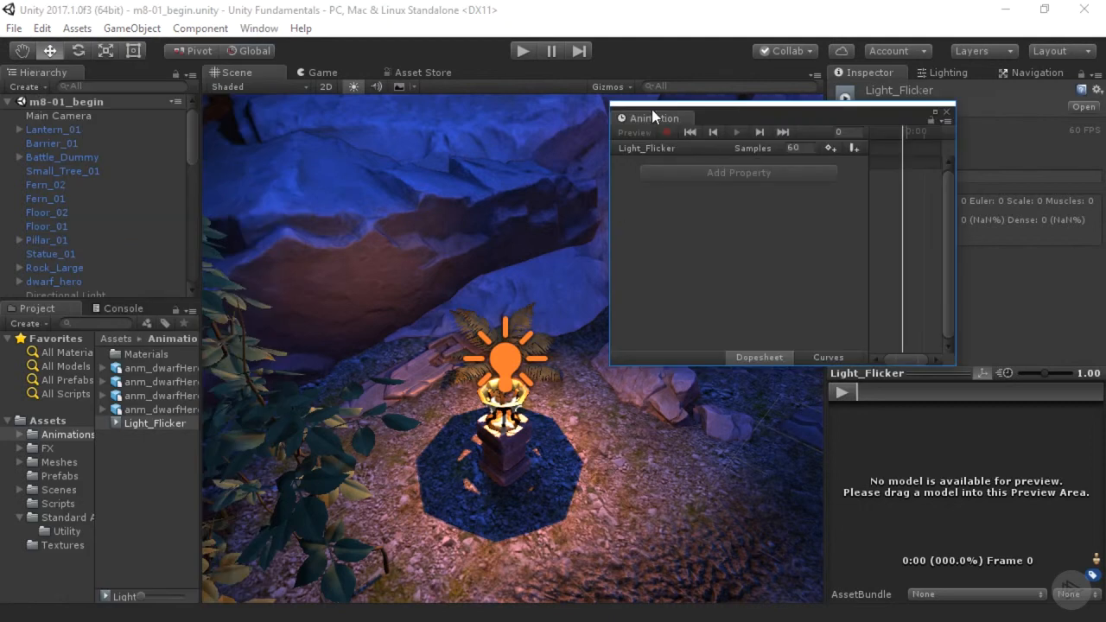
{"action": "left_click_drag", "start_coordinate": [652, 118], "coordinate": [508, 538]}
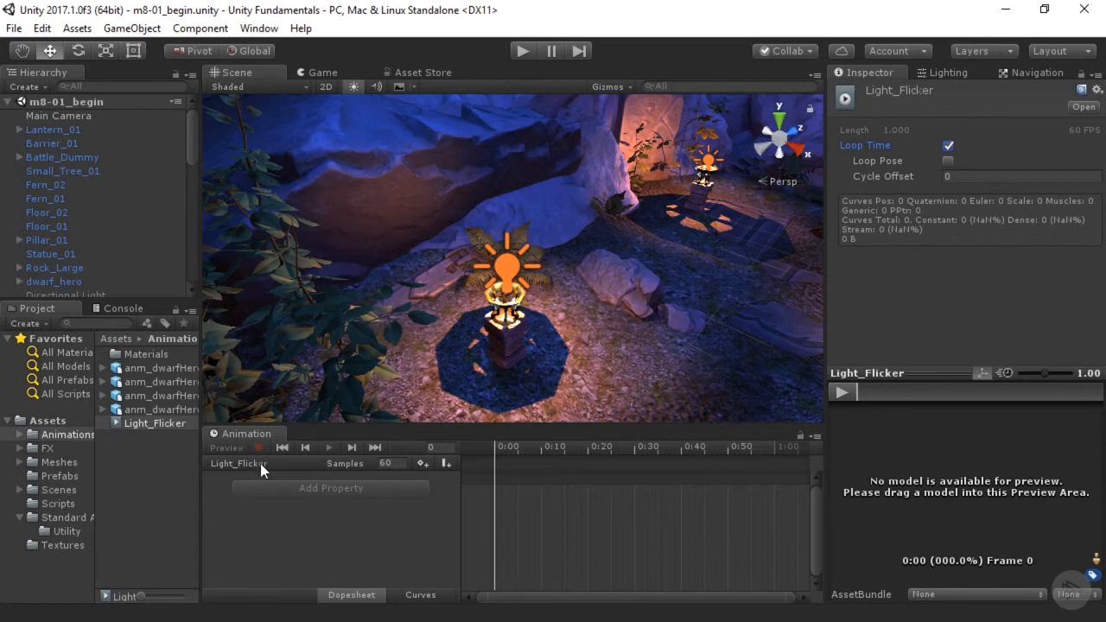
Step: Add an Animation component to Point light (6) above the lantern and assign the Light_Flicker clip to it
{"action": "left_click", "coordinate": [513, 274]}
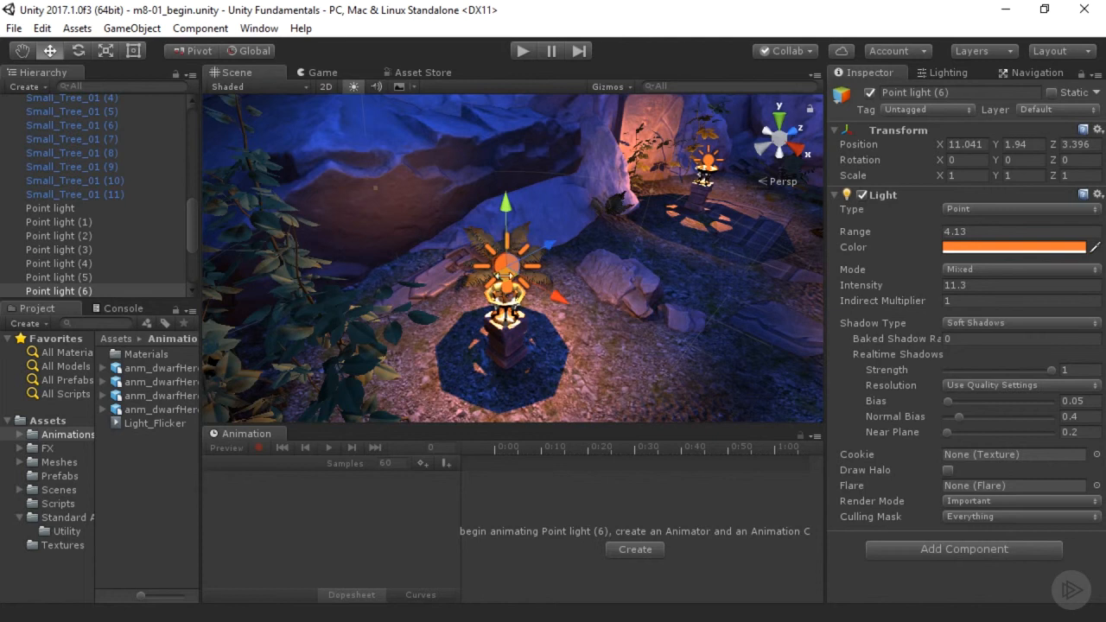
{"action": "left_click", "coordinate": [950, 550]}
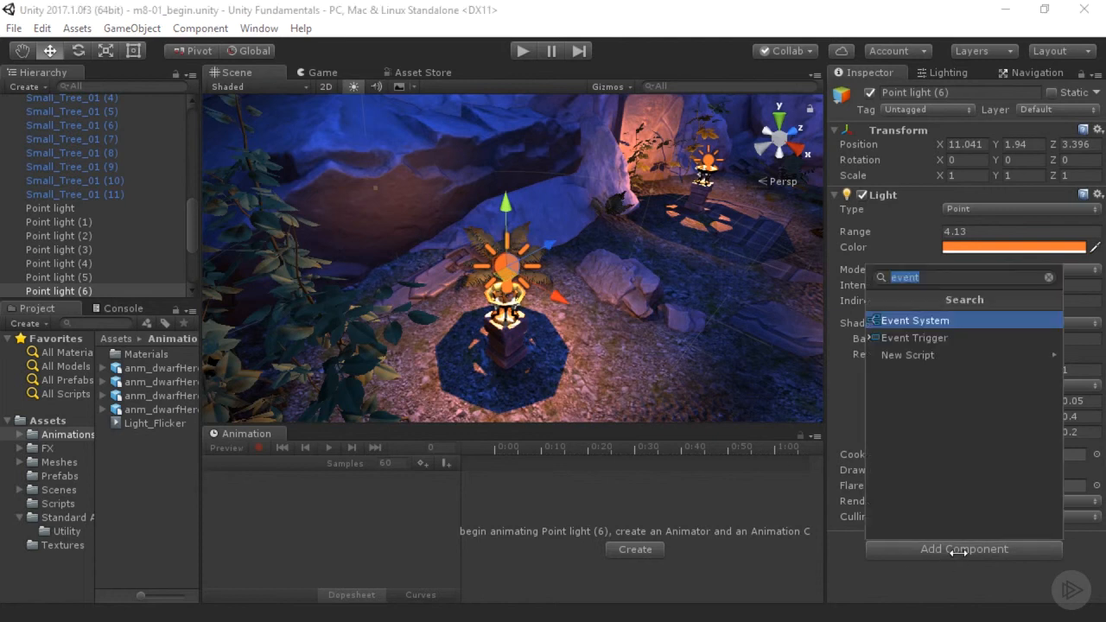
{"action": "left_click", "coordinate": [1048, 278]}
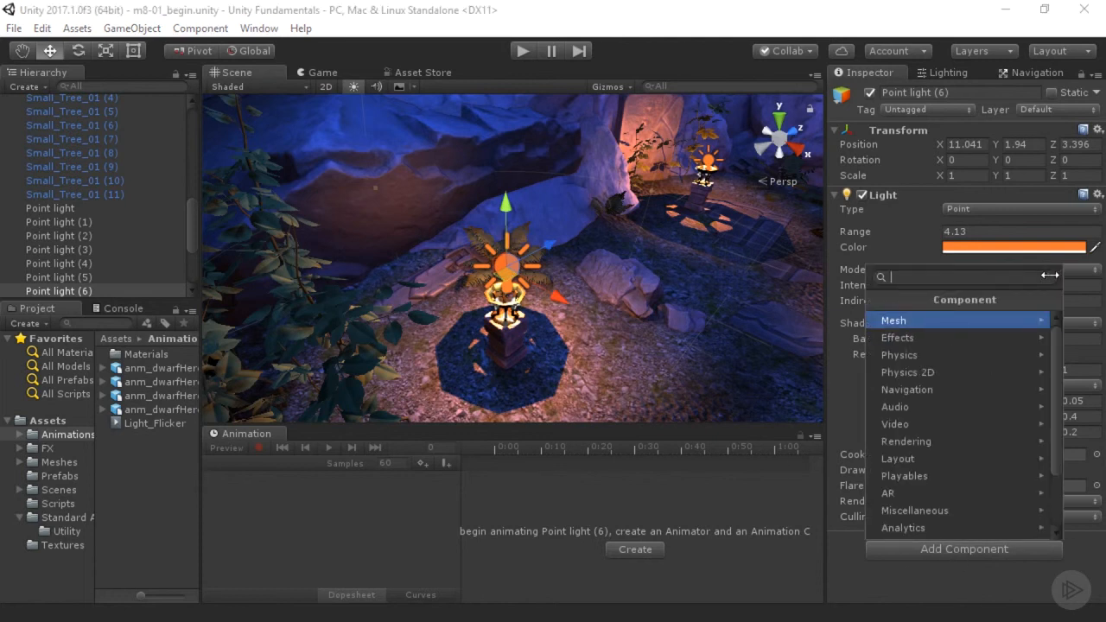
{"action": "left_click", "coordinate": [916, 509]}
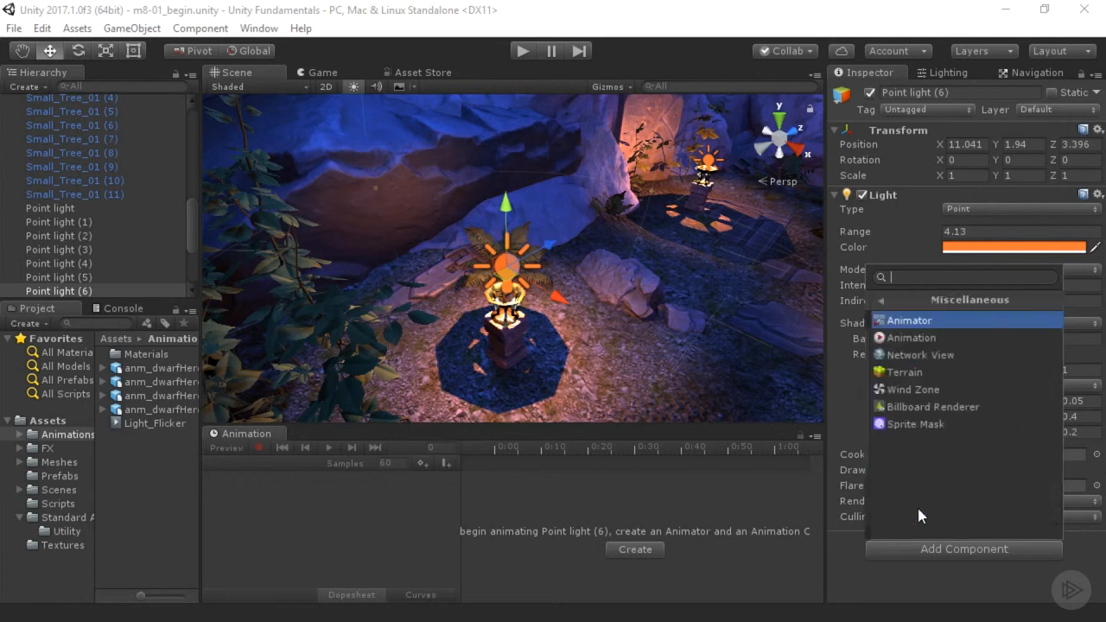
{"action": "left_click", "coordinate": [906, 338]}
{"action": "scroll", "coordinate": [913, 490], "scroll_direction": "down", "scroll_amount": 3}
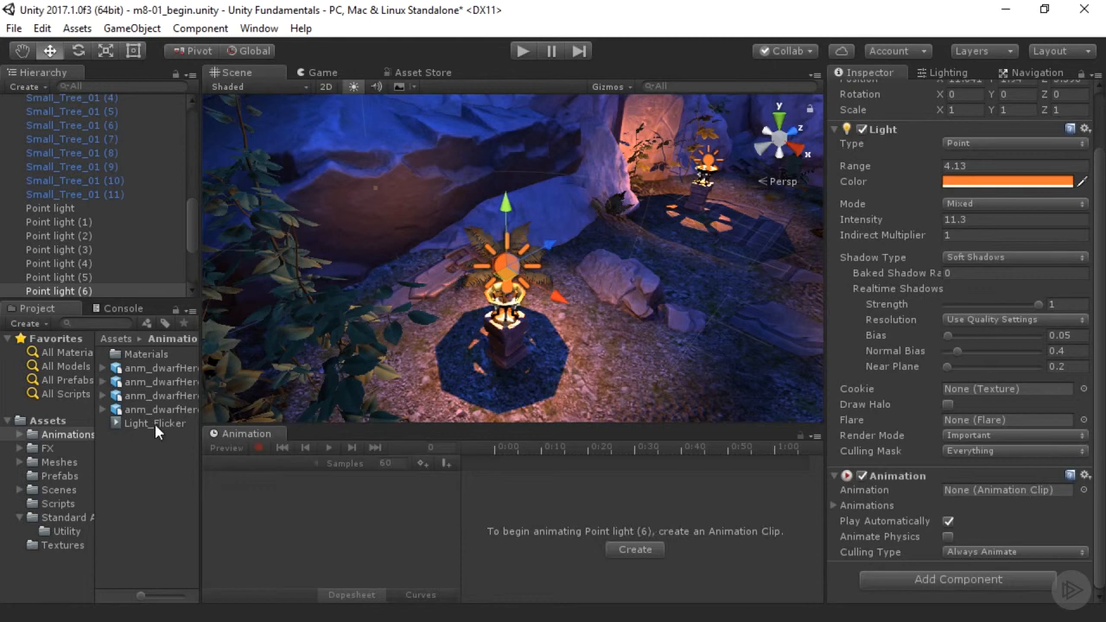
{"action": "left_click_drag", "start_coordinate": [155, 424], "coordinate": [1068, 493]}
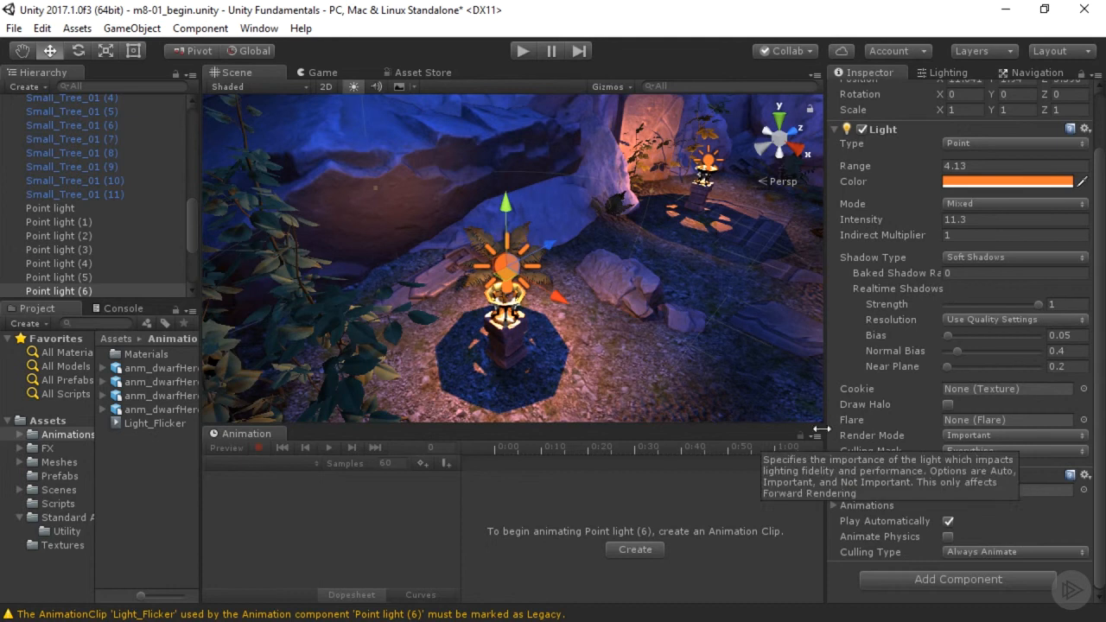
Step: Switch the Inspector to Debug mode for Light_Flicker, mark the clip as Legacy and set its Wrap Mode to Loop
{"action": "left_click", "coordinate": [138, 423]}
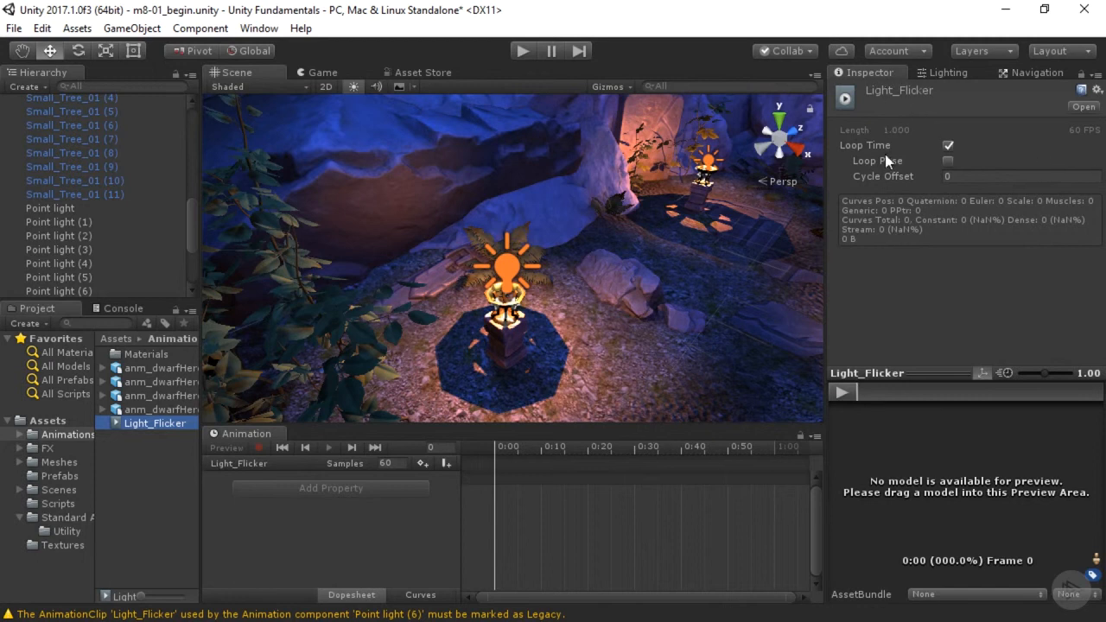
{"action": "left_click", "coordinate": [1097, 90]}
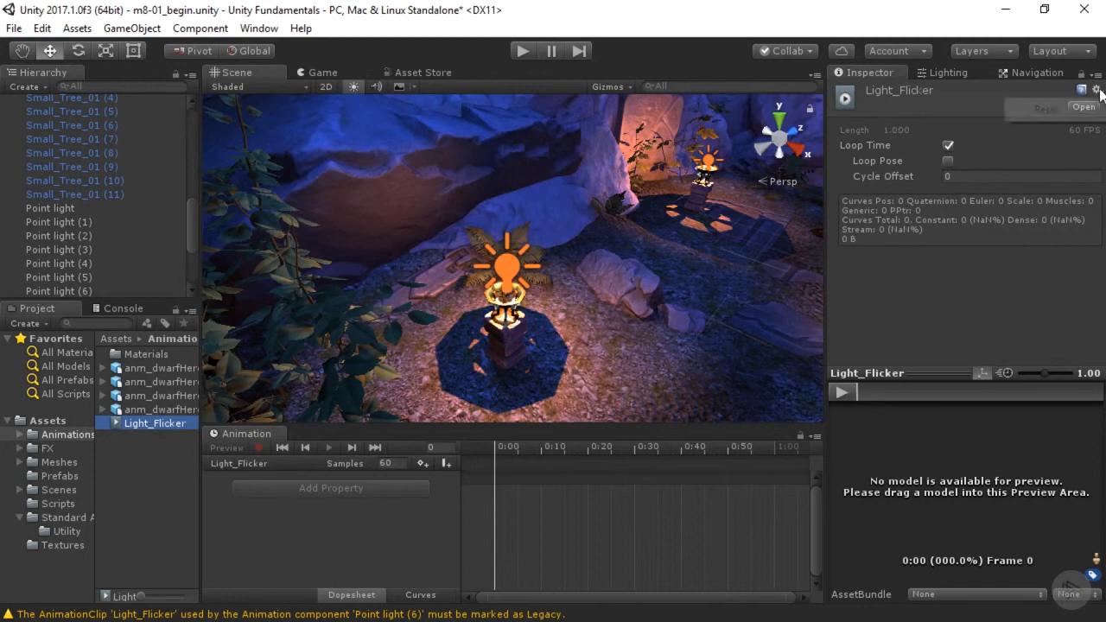
{"action": "left_click", "coordinate": [1096, 77]}
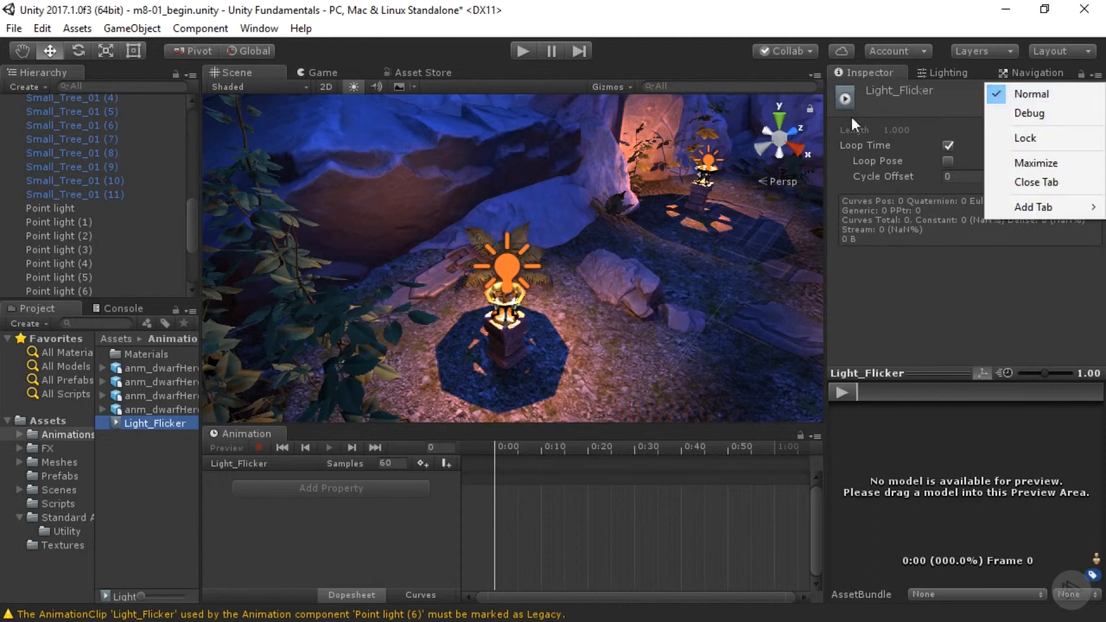
{"action": "left_click", "coordinate": [1030, 113]}
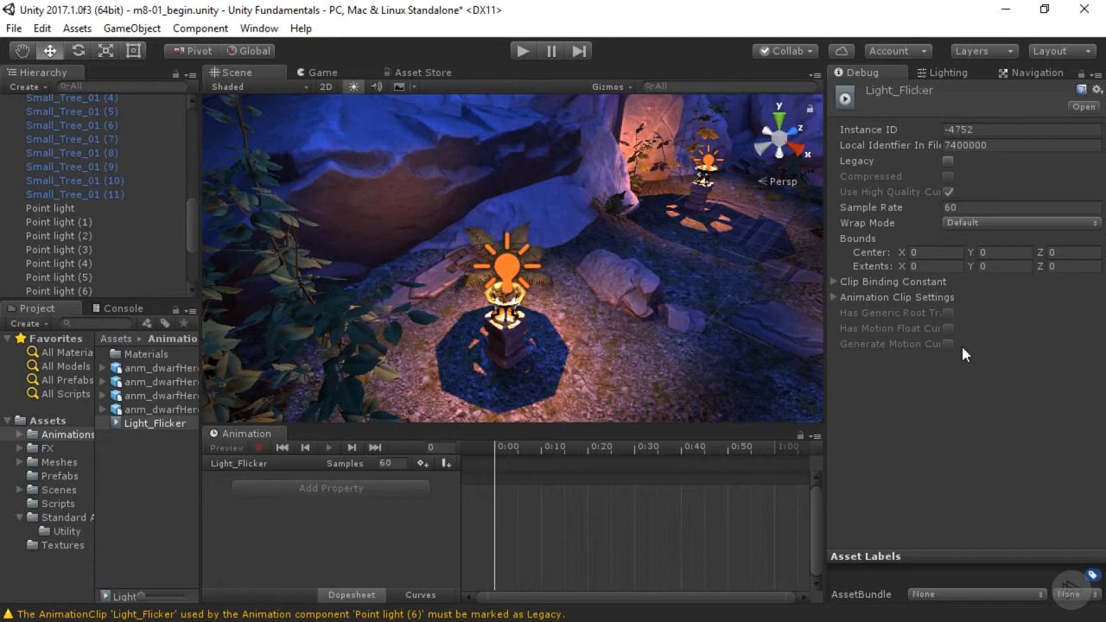
{"action": "left_click", "coordinate": [948, 162]}
{"action": "left_click", "coordinate": [1017, 222]}
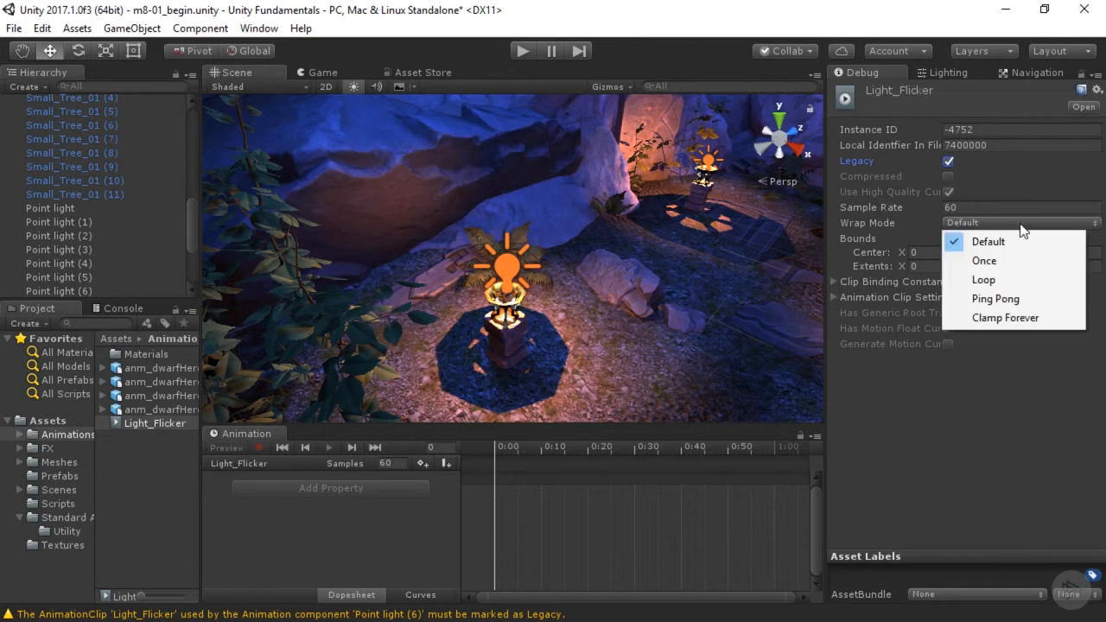
{"action": "left_click", "coordinate": [997, 281]}
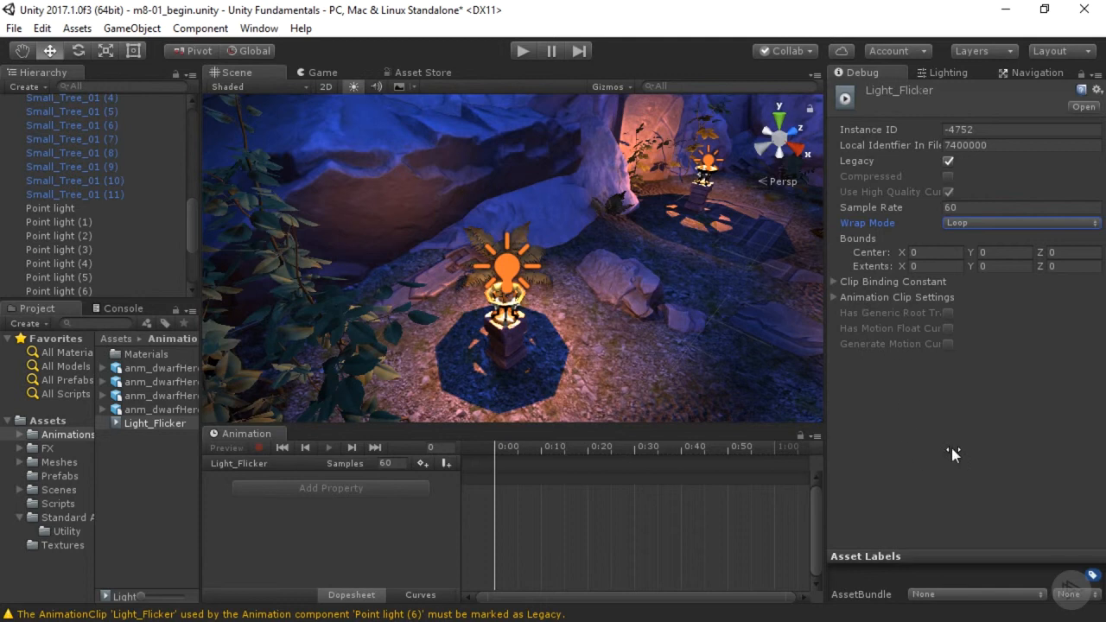
Step: Review Light_Flicker's Animation Clip Settings and return the Inspector to Normal mode
{"action": "left_click", "coordinate": [833, 297]}
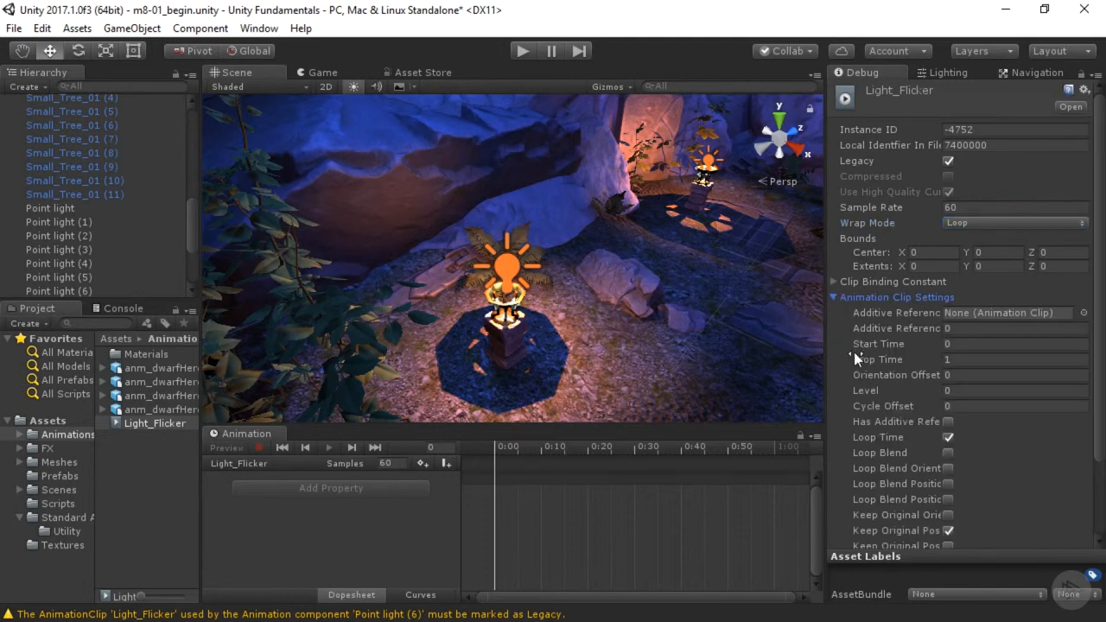
{"action": "scroll", "coordinate": [885, 381], "scroll_direction": "down", "scroll_amount": 3}
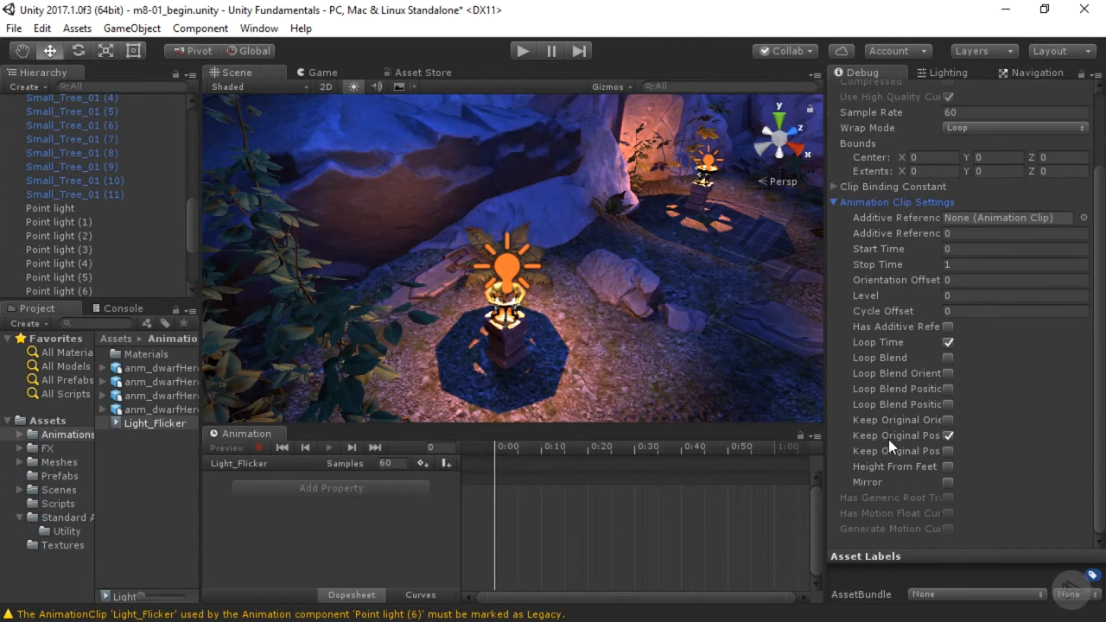
{"action": "scroll", "coordinate": [887, 471], "scroll_direction": "up", "scroll_amount": 3}
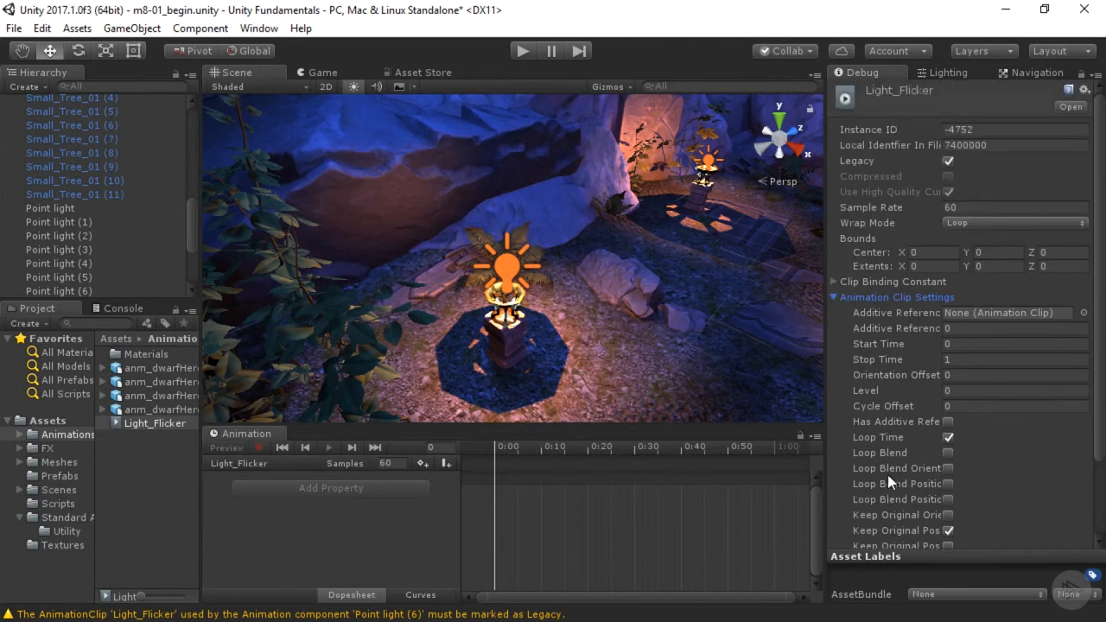
{"action": "left_click", "coordinate": [833, 296]}
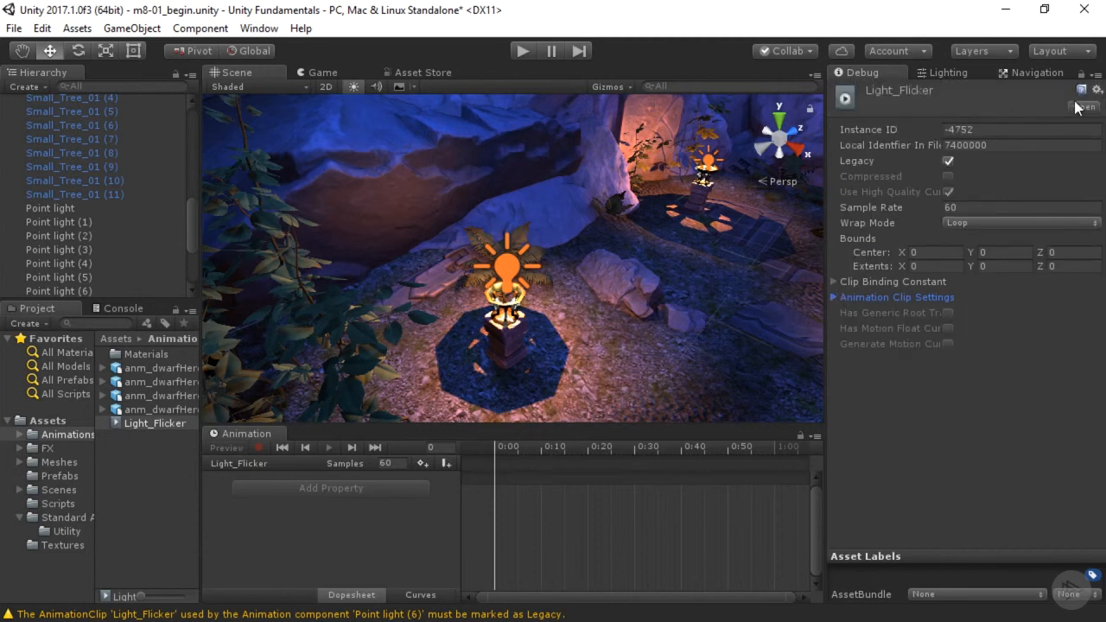
{"action": "left_click", "coordinate": [1097, 73]}
{"action": "left_click", "coordinate": [1060, 91]}
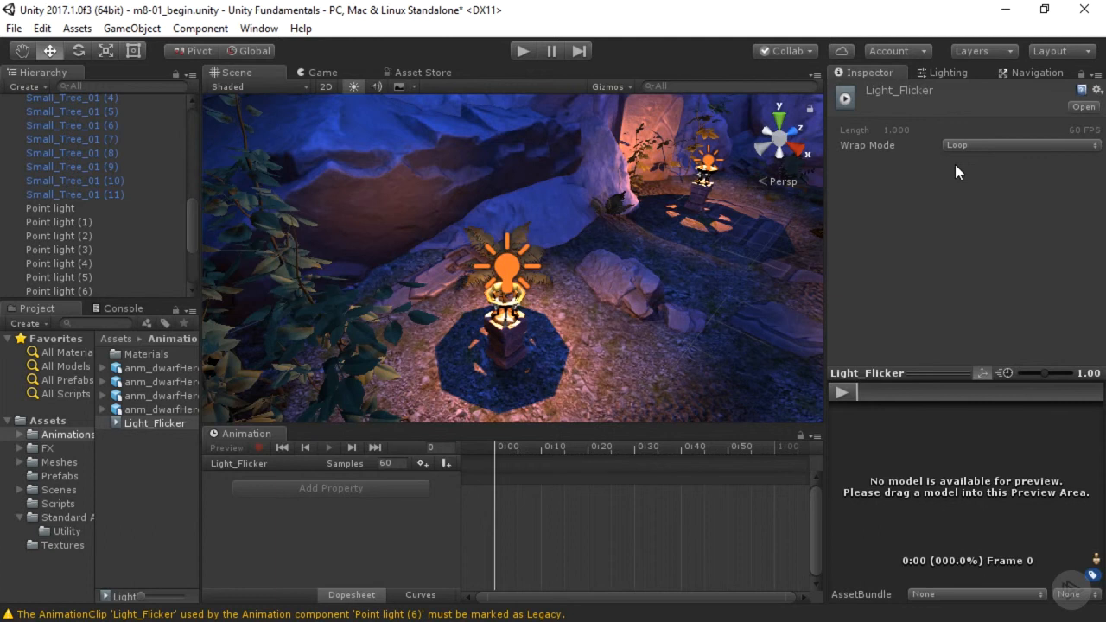
Step: Set the size of the Animations list to 2 in the Animation component of Point light (6)
{"action": "left_click", "coordinate": [505, 266]}
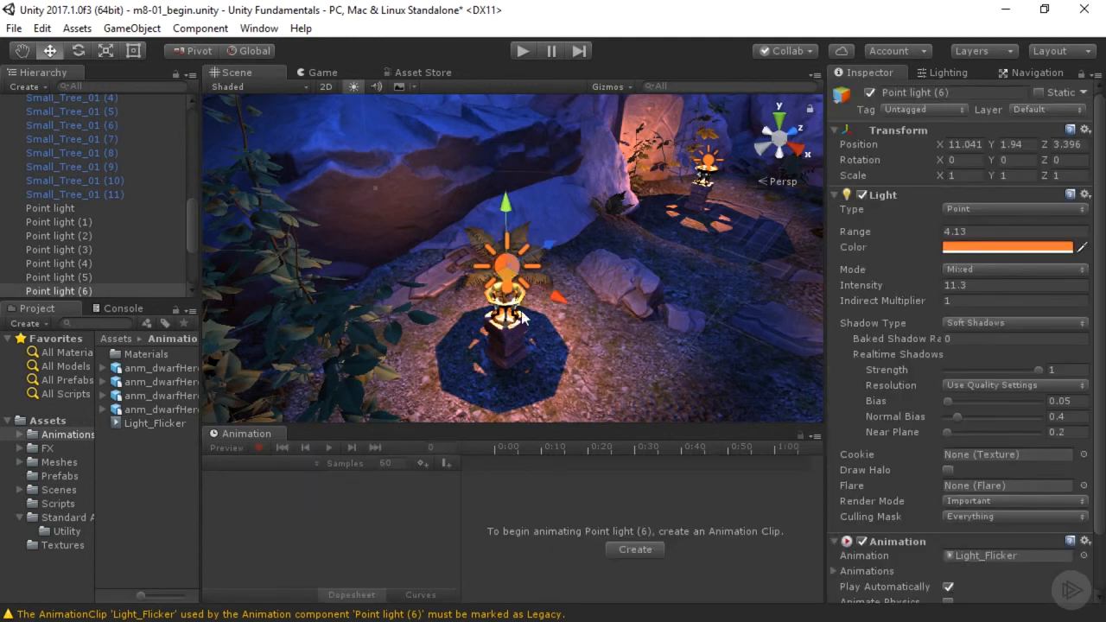
{"action": "scroll", "coordinate": [922, 537], "scroll_direction": "down", "scroll_amount": 3}
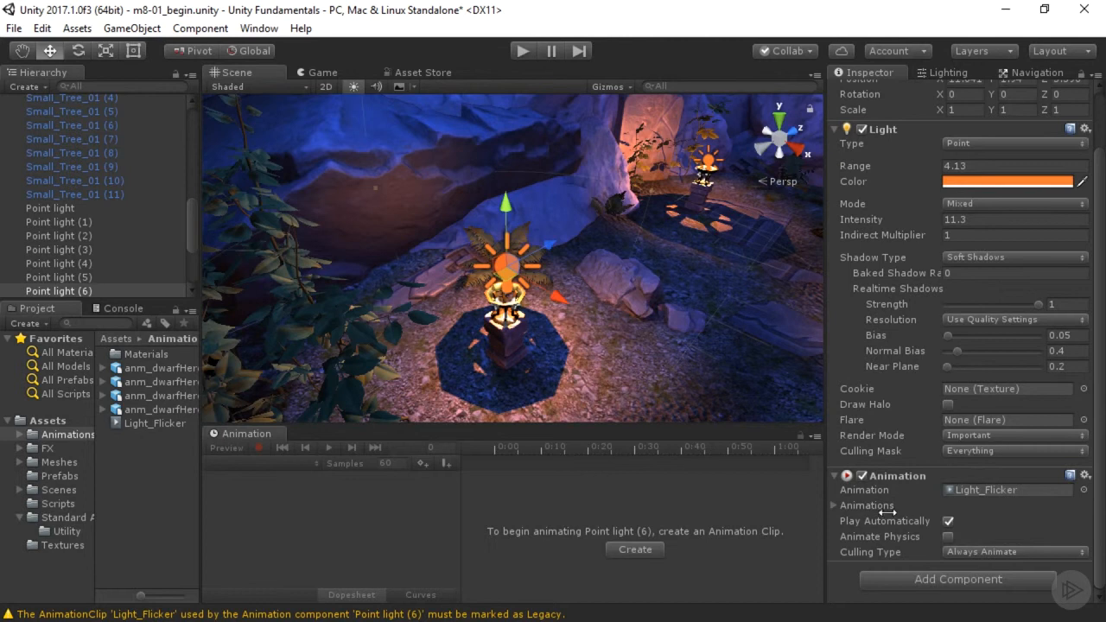
{"action": "left_click", "coordinate": [835, 505]}
{"action": "left_click", "coordinate": [959, 519]}
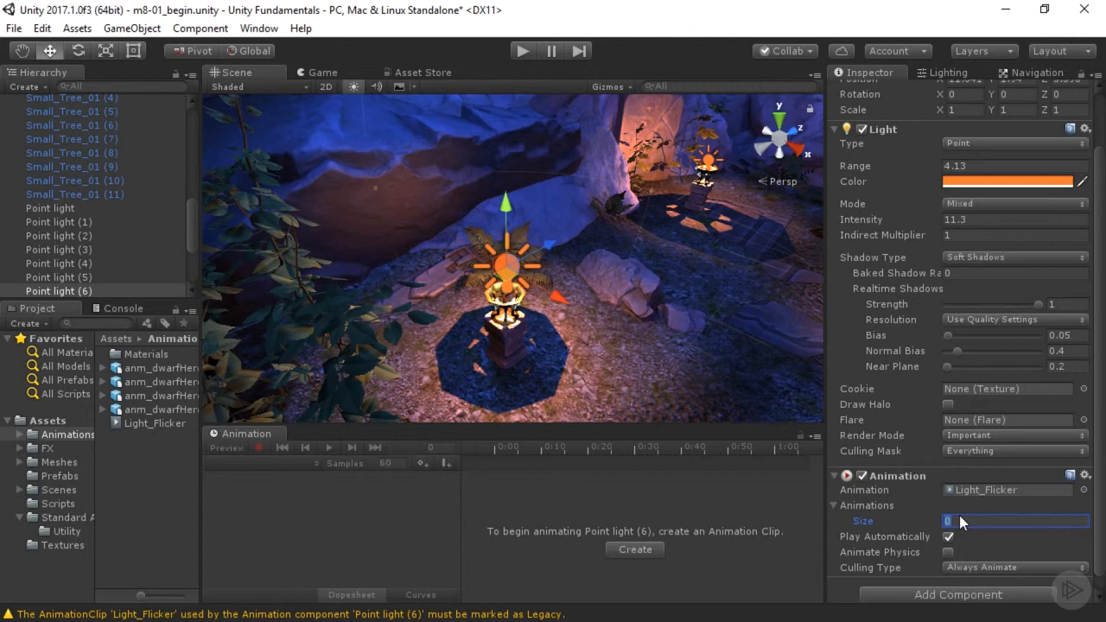
{"action": "type", "text": "2"}
{"action": "key", "text": "Return"}
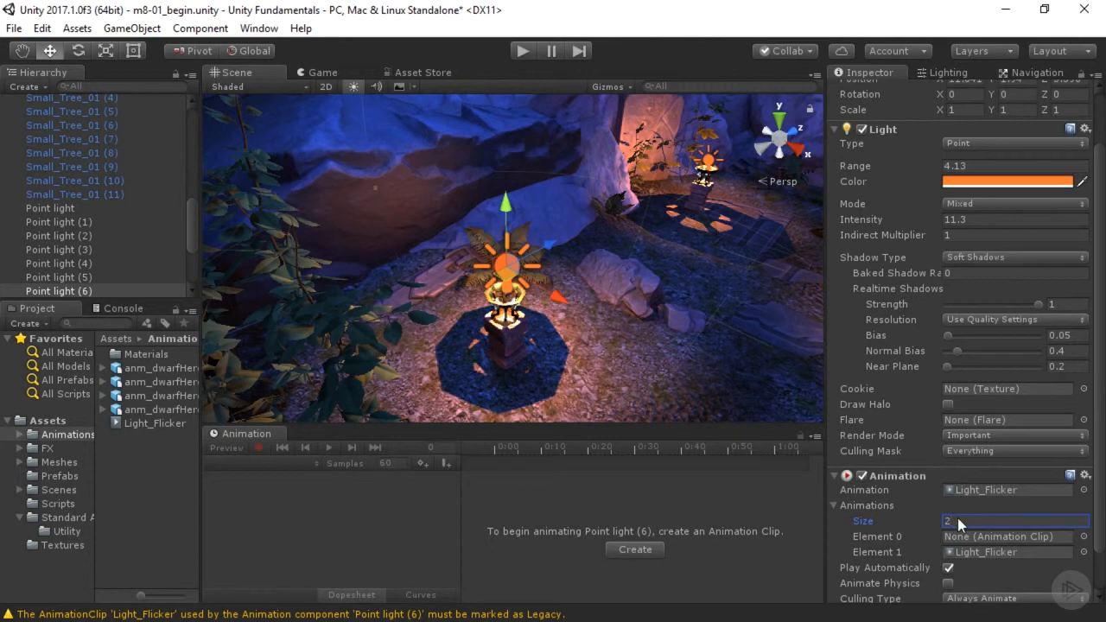
Step: Check the Animations list entries and turn off Play Automatically in the light's Animation component
{"action": "left_click", "coordinate": [1011, 552]}
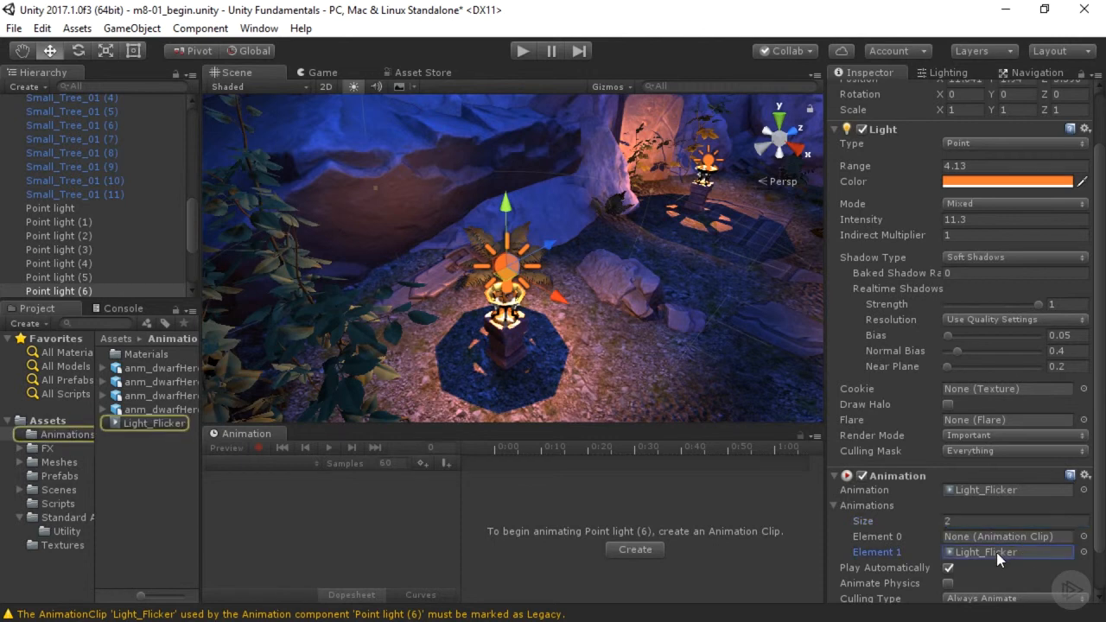
{"action": "left_click", "coordinate": [964, 520]}
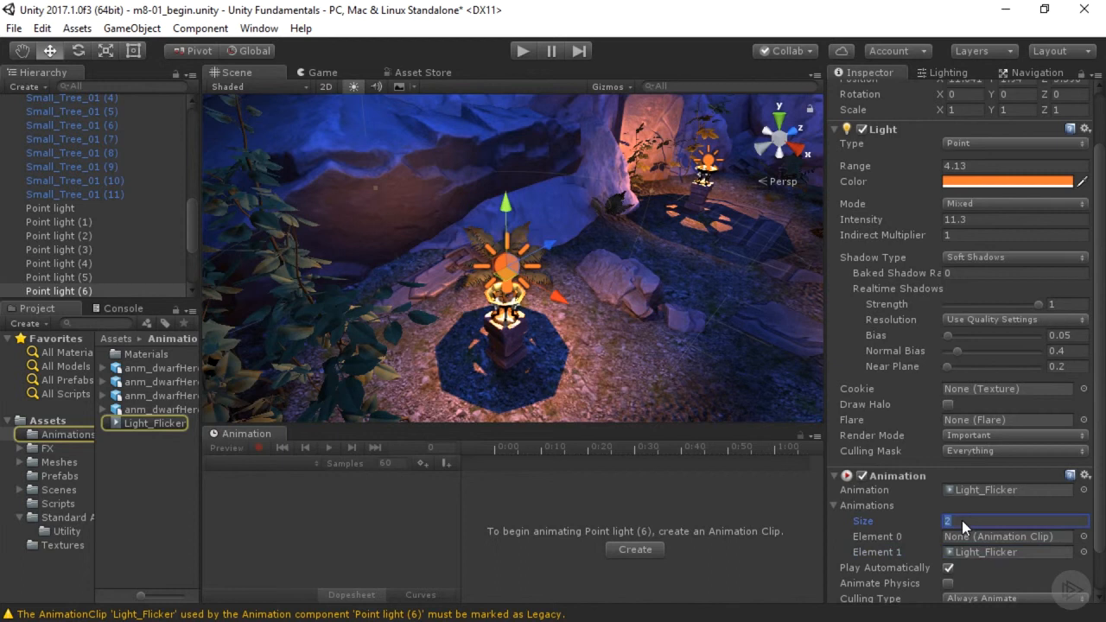
{"action": "left_click", "coordinate": [994, 566]}
{"action": "left_click", "coordinate": [972, 547]}
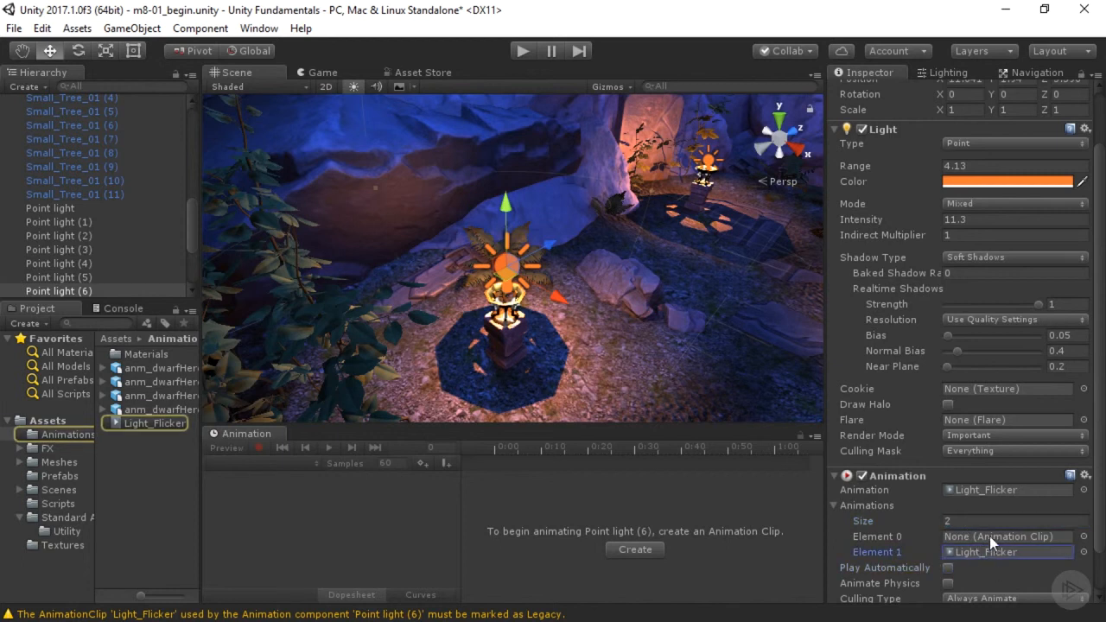
Step: Set the size of the Animations list to 1 in Point light (6)'s Animation component
{"action": "left_click", "coordinate": [964, 518]}
{"action": "type", "text": "1"}
{"action": "key", "text": "Return"}
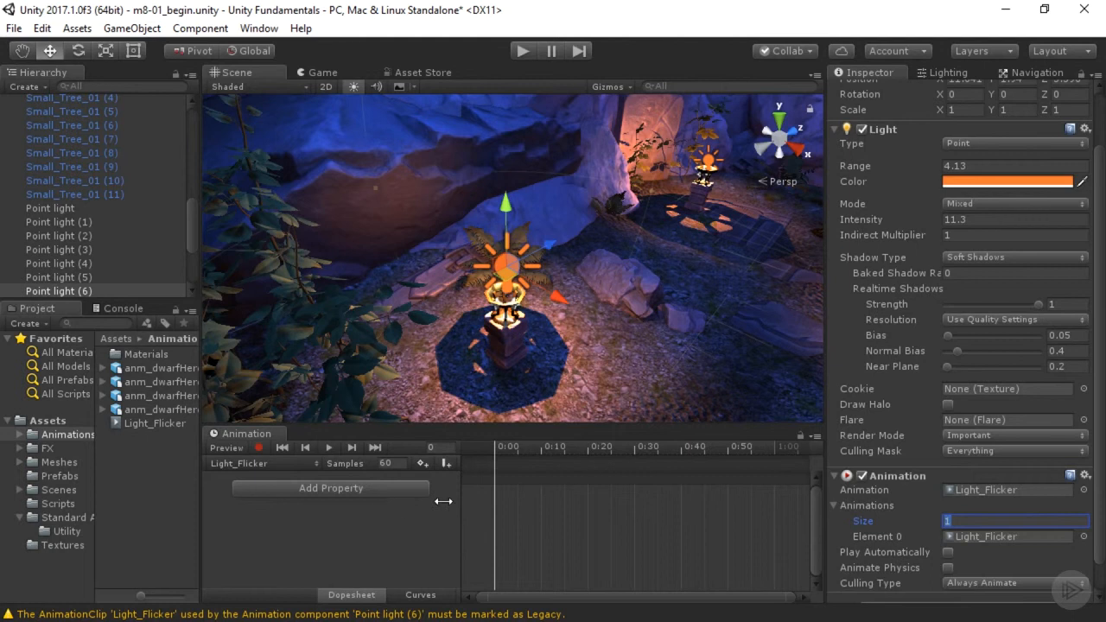
Step: Add the Light component's Intensity property to the Light_Flicker clip
{"action": "left_click", "coordinate": [350, 487]}
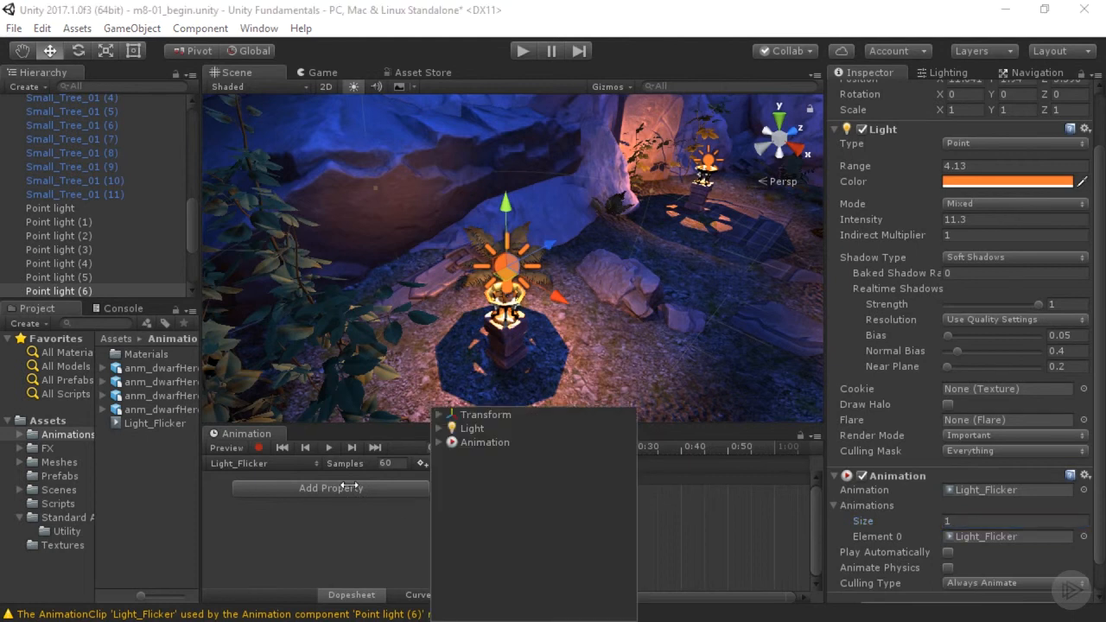
{"action": "left_click", "coordinate": [440, 430]}
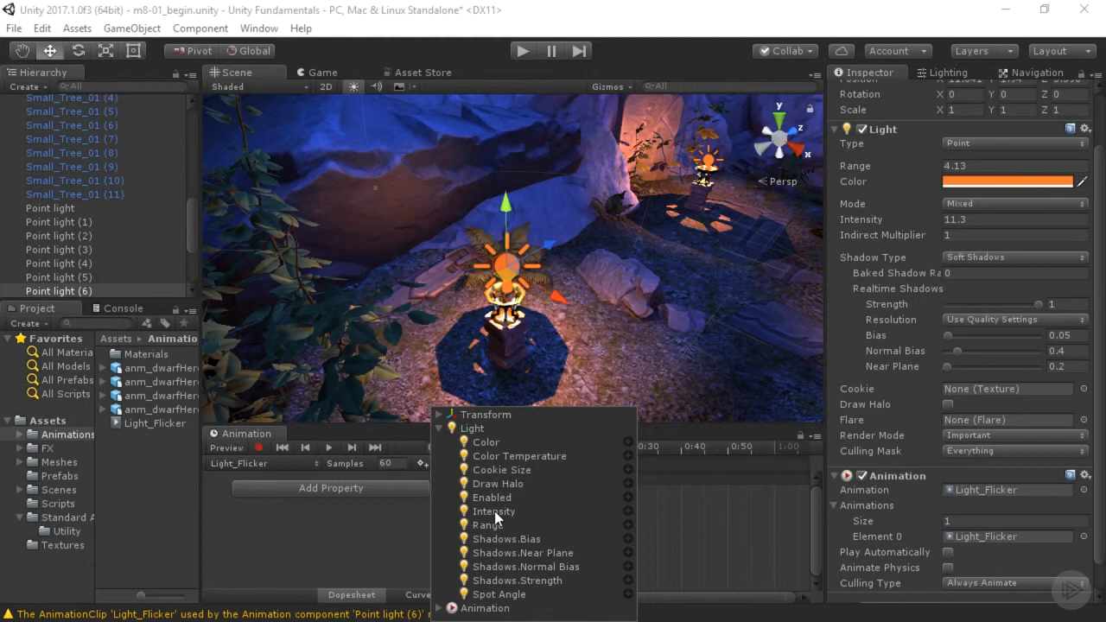
{"action": "left_click", "coordinate": [628, 510]}
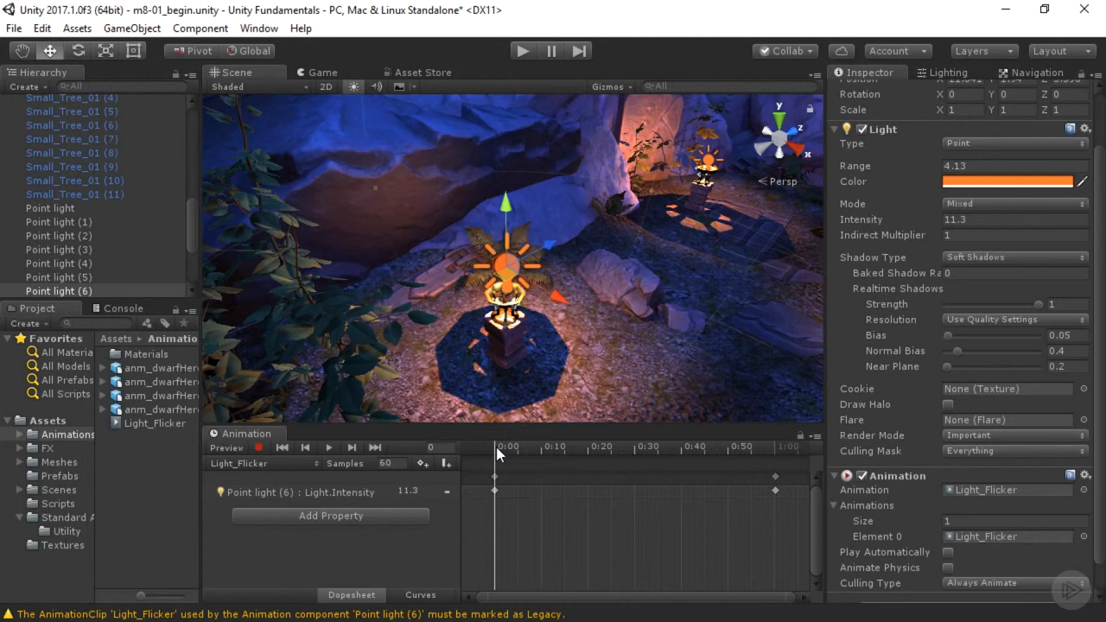
Step: Turn on keyframe recording and key a slightly lower light intensity at frame 5, 13.5 at frame 8 and 8.5 at frame 12
{"action": "left_click_drag", "start_coordinate": [496, 447], "coordinate": [519, 447]}
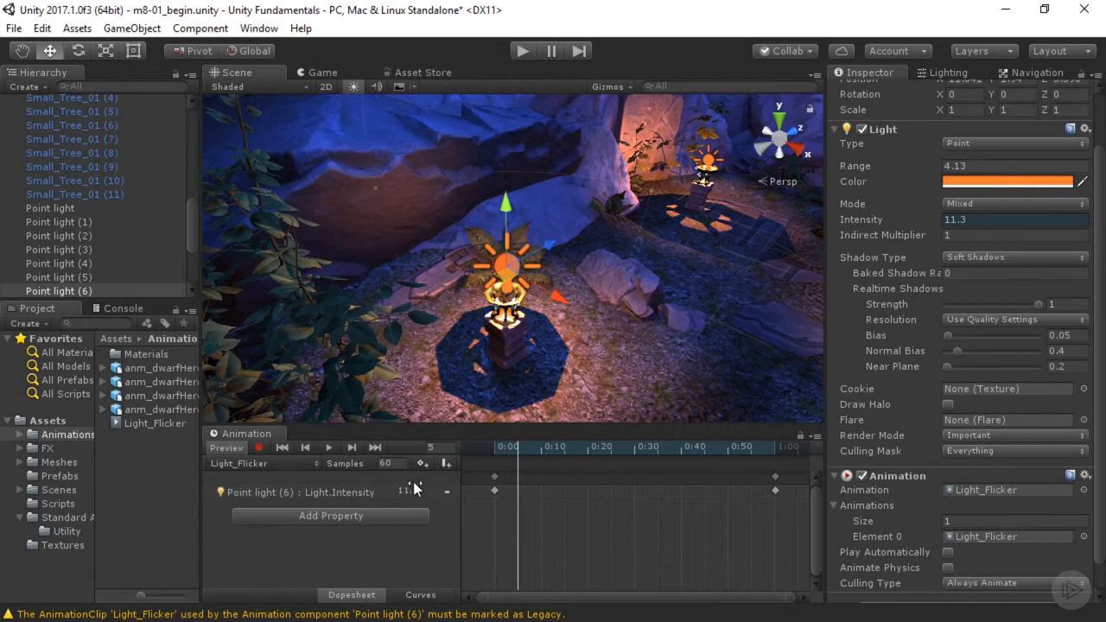
{"action": "left_click", "coordinate": [257, 449]}
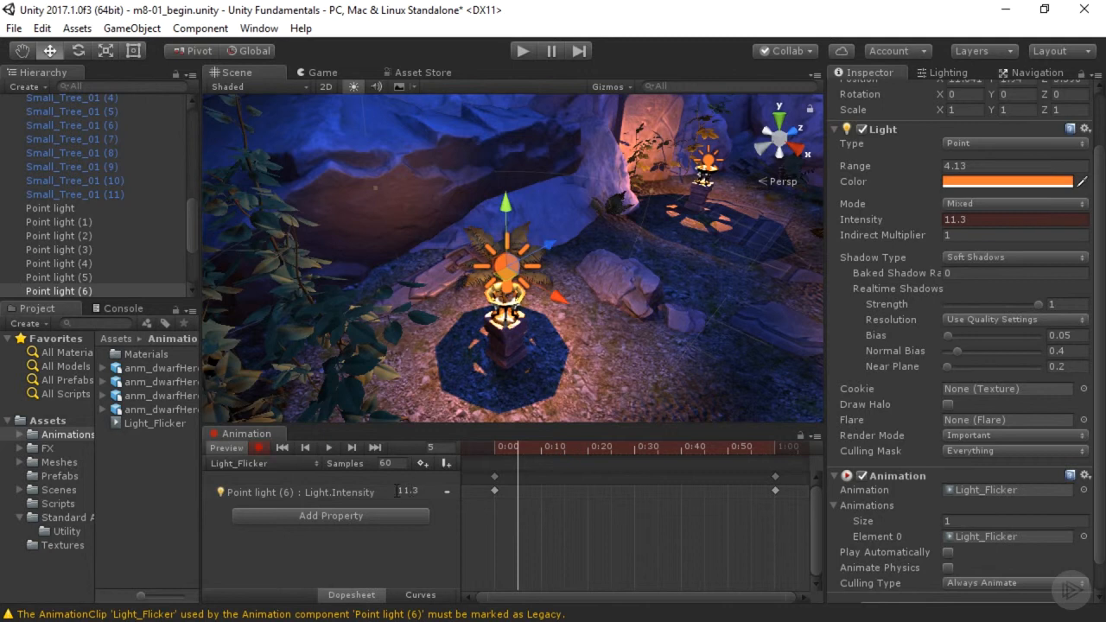
{"action": "left_click_drag", "start_coordinate": [388, 489], "coordinate": [370, 489]}
{"action": "left_click_drag", "start_coordinate": [522, 446], "coordinate": [534, 446]}
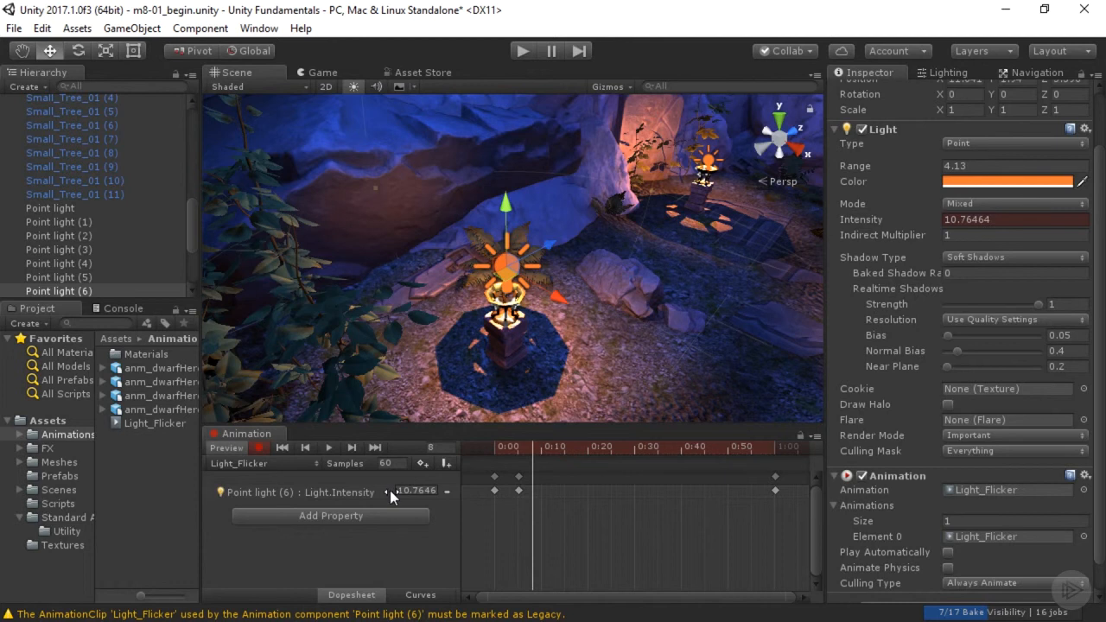
{"action": "left_click_drag", "start_coordinate": [389, 490], "coordinate": [416, 489]}
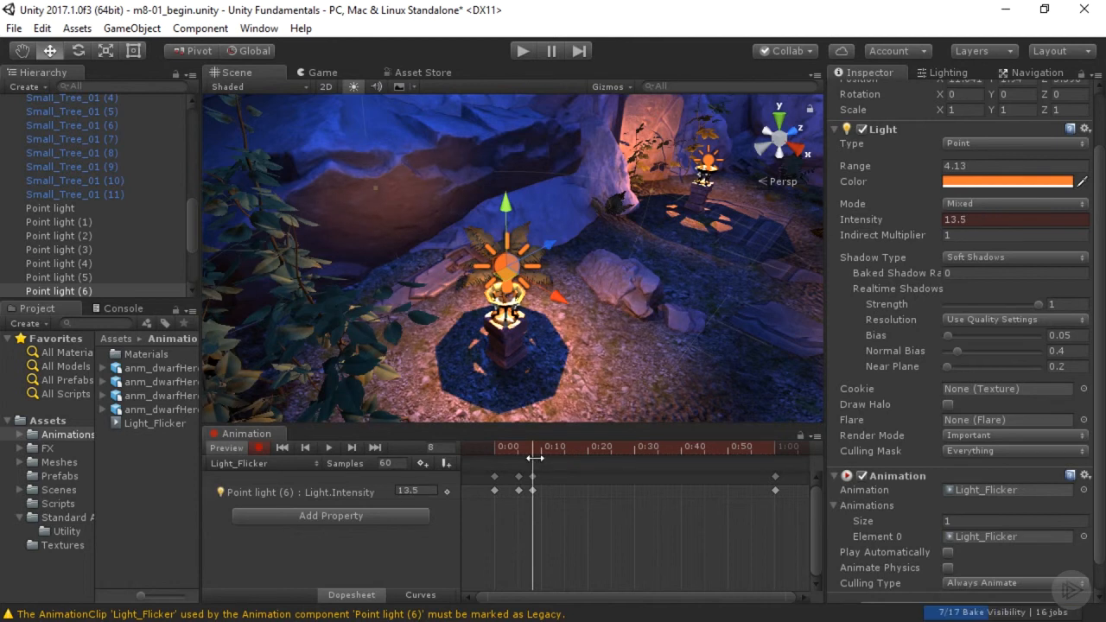
{"action": "left_click_drag", "start_coordinate": [533, 446], "coordinate": [551, 445]}
{"action": "left_click_drag", "start_coordinate": [393, 488], "coordinate": [346, 490]}
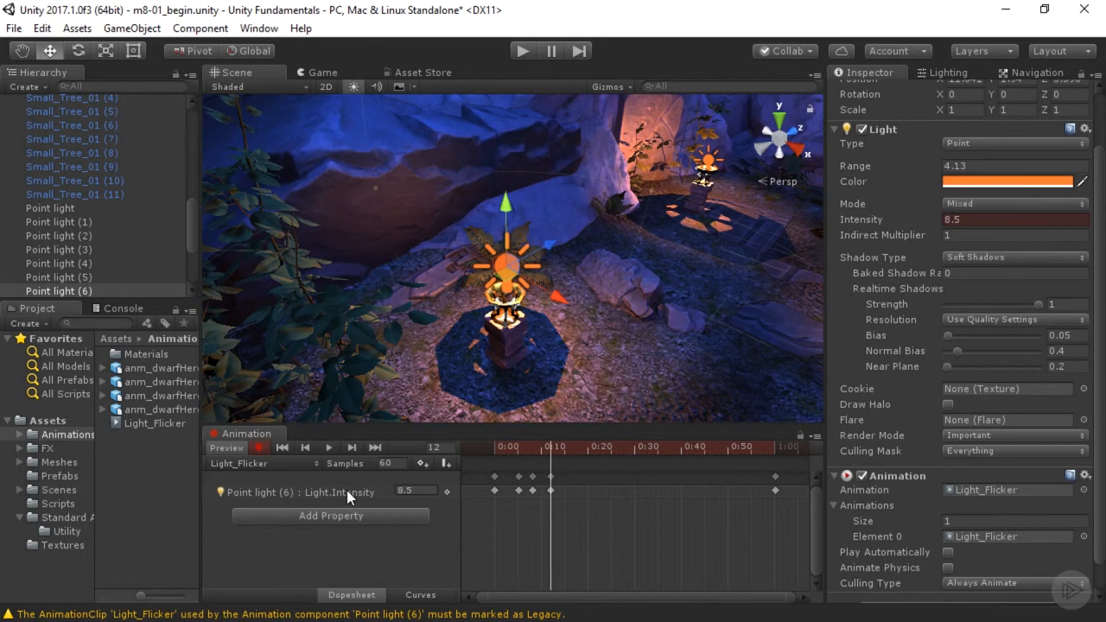
Step: Key the light intensity at 11.5 on frame 19, 9.69 on frame 24 and 11.2 on frame 26
{"action": "left_click_drag", "start_coordinate": [547, 442], "coordinate": [585, 443]}
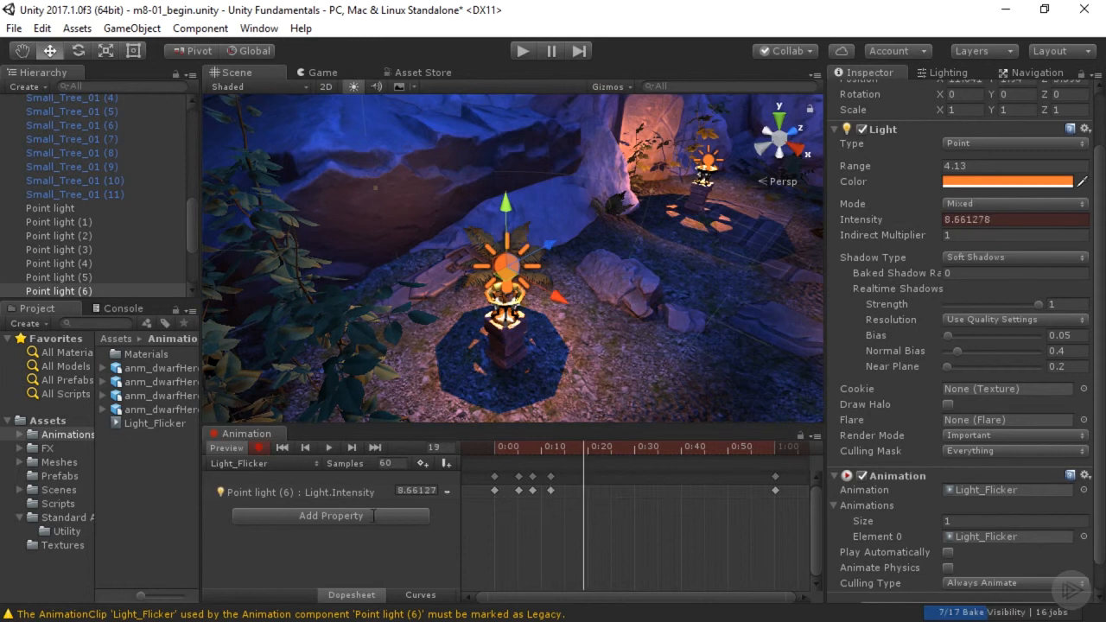
{"action": "left_click_drag", "start_coordinate": [400, 491], "coordinate": [422, 491]}
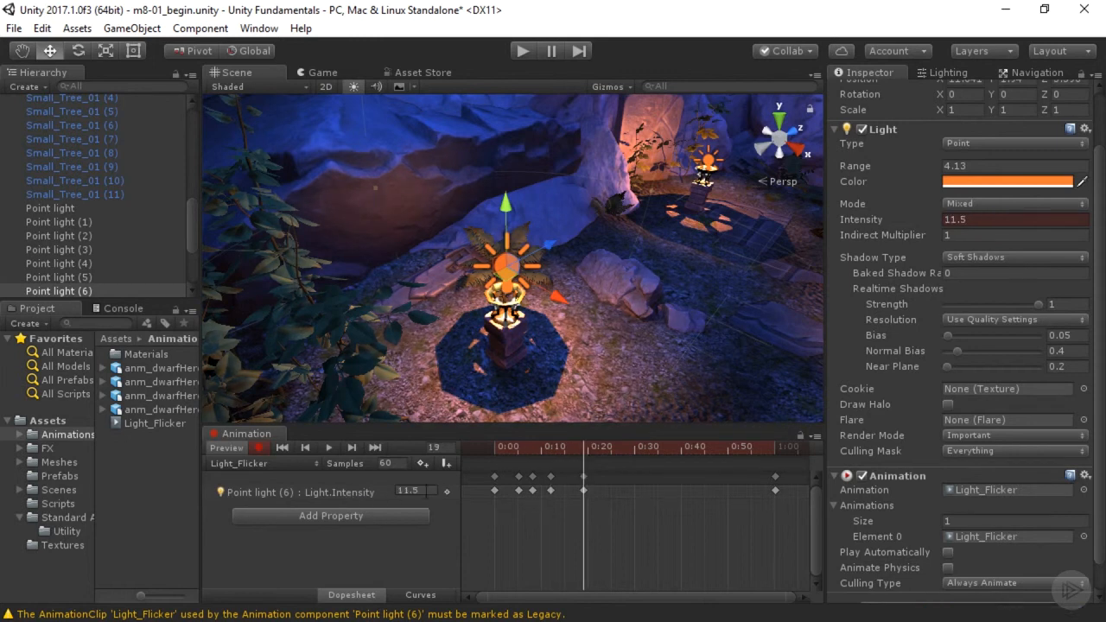
{"action": "left_click", "coordinate": [591, 448]}
{"action": "left_click_drag", "start_coordinate": [591, 448], "coordinate": [609, 445]}
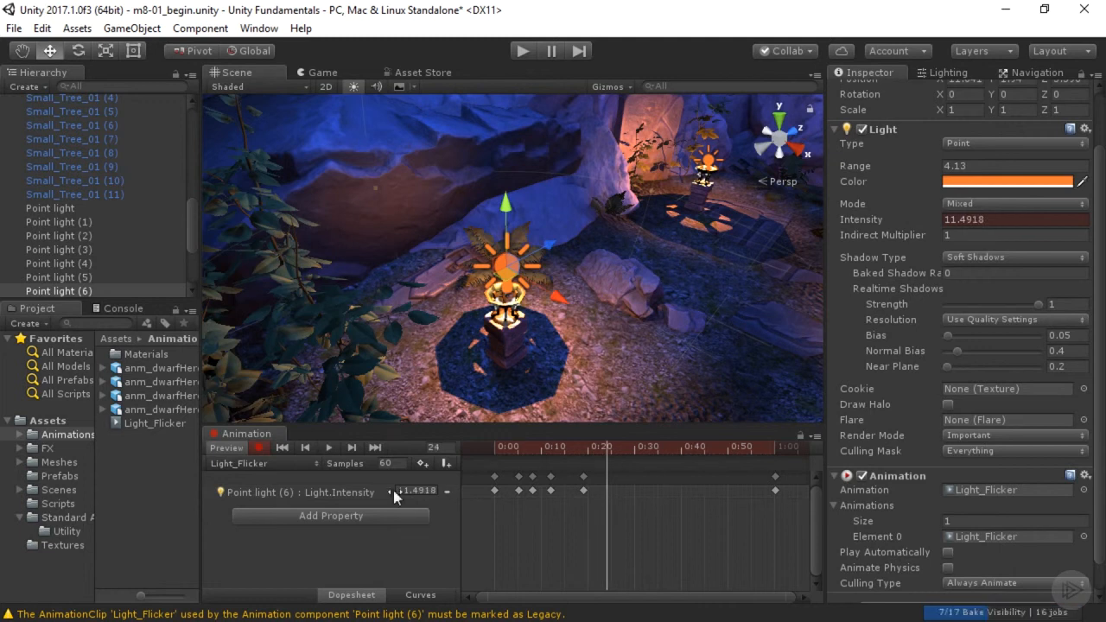
{"action": "left_click_drag", "start_coordinate": [393, 490], "coordinate": [369, 488]}
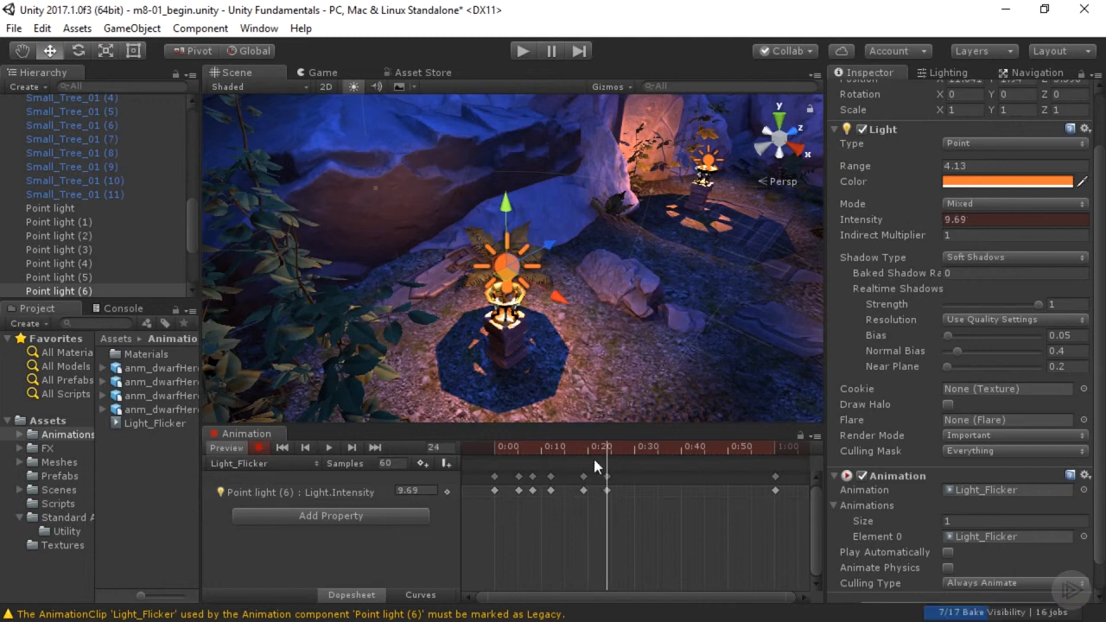
{"action": "mouse_move", "coordinate": [617, 445]}
{"action": "left_mouse_down"}
{"action": "mouse_move", "coordinate": [650, 452]}
{"action": "mouse_move", "coordinate": [618, 444]}
{"action": "left_mouse_up"}
{"action": "left_click_drag", "start_coordinate": [390, 492], "coordinate": [415, 491]}
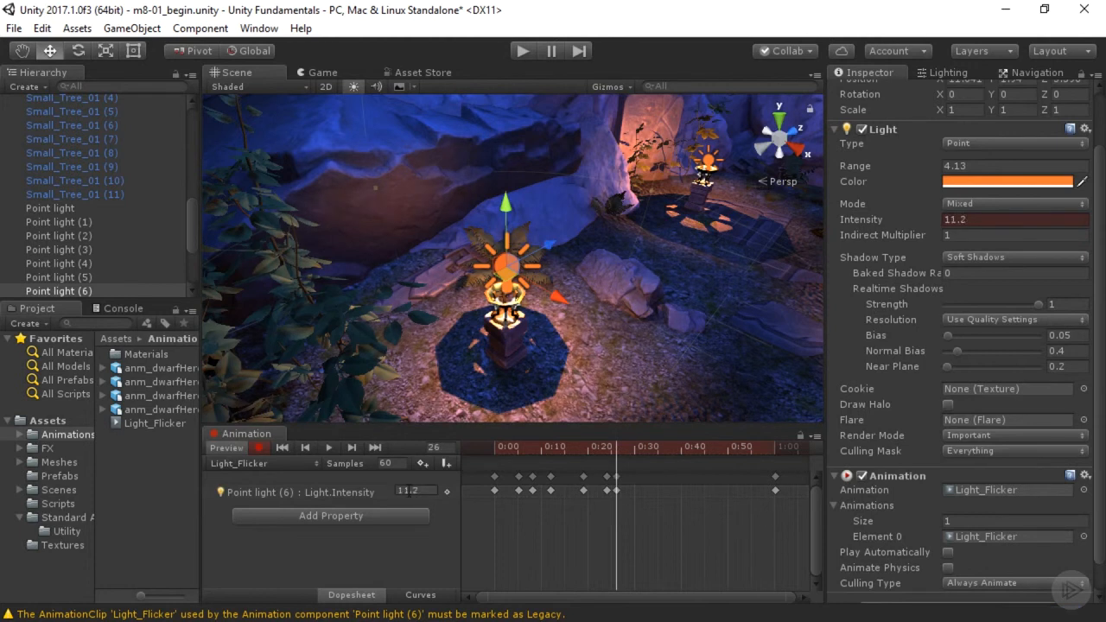
Step: Key the light intensity at 8.89 on frame 33, 12.5 on frame 39 and 10.55 on frame 45
{"action": "left_click_drag", "start_coordinate": [604, 452], "coordinate": [649, 450]}
{"action": "left_click_drag", "start_coordinate": [390, 490], "coordinate": [365, 489]}
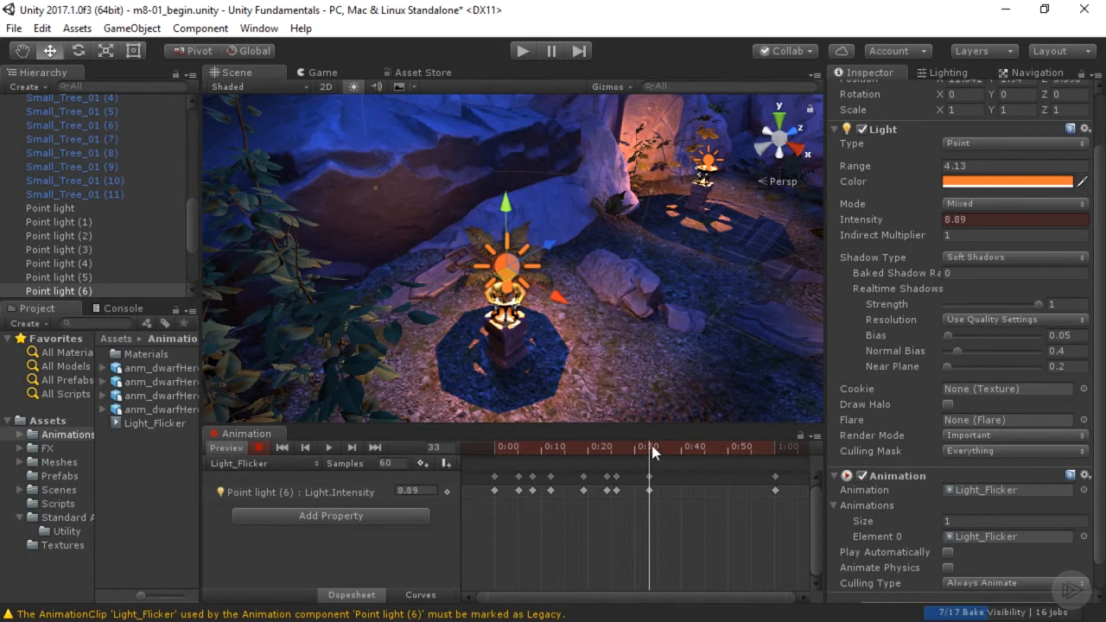
{"action": "left_click_drag", "start_coordinate": [652, 446], "coordinate": [678, 446]}
{"action": "left_click_drag", "start_coordinate": [398, 491], "coordinate": [422, 490]}
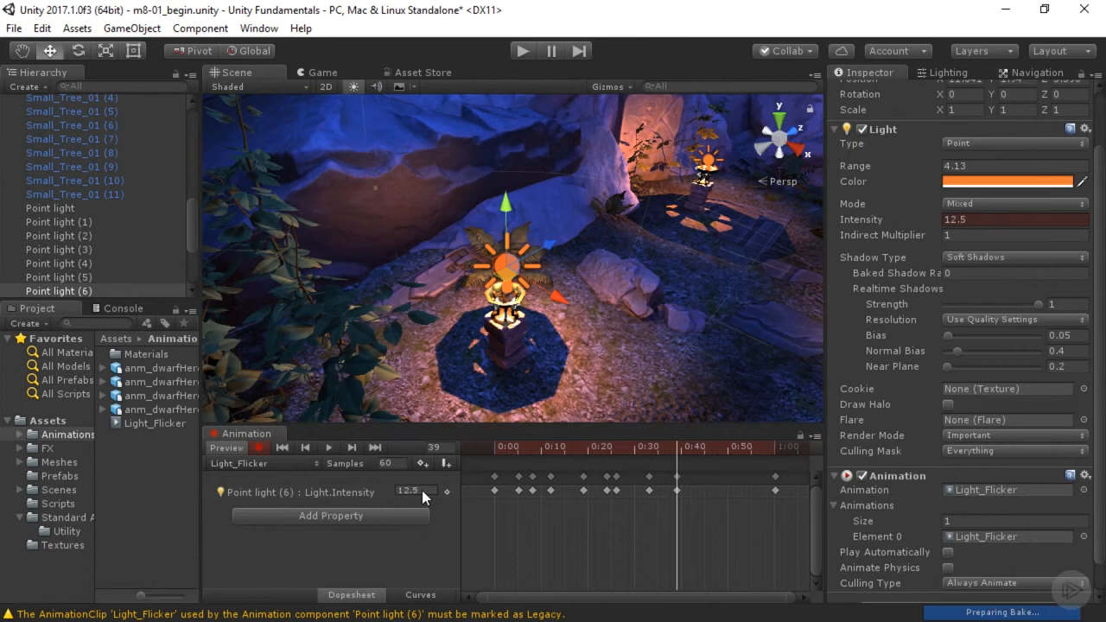
{"action": "left_click_drag", "start_coordinate": [678, 451], "coordinate": [704, 448]}
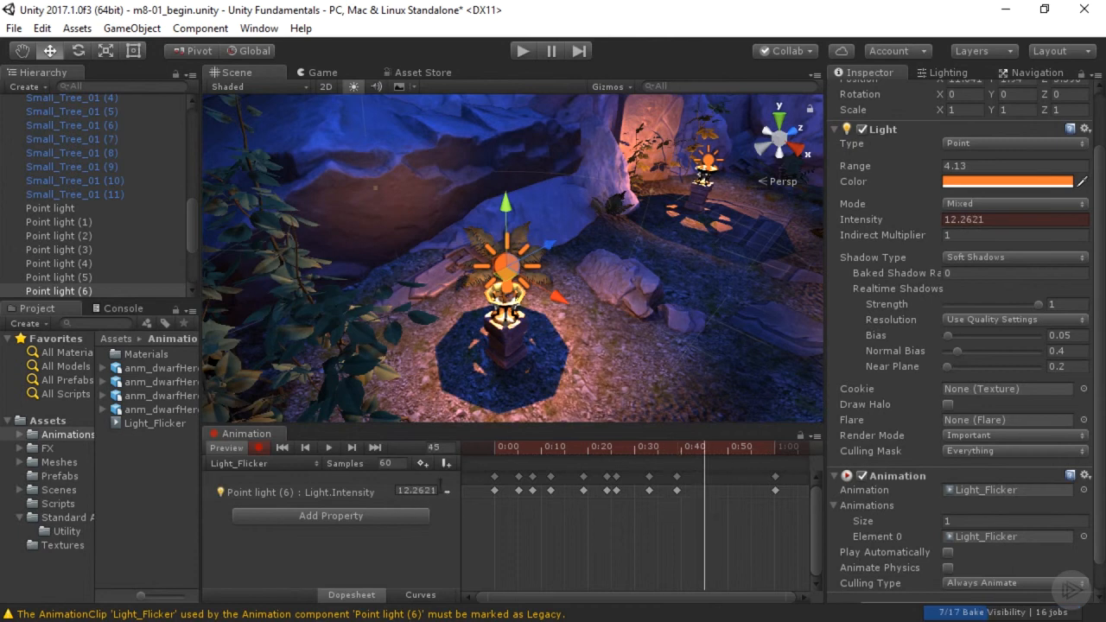
{"action": "left_click_drag", "start_coordinate": [383, 490], "coordinate": [371, 490]}
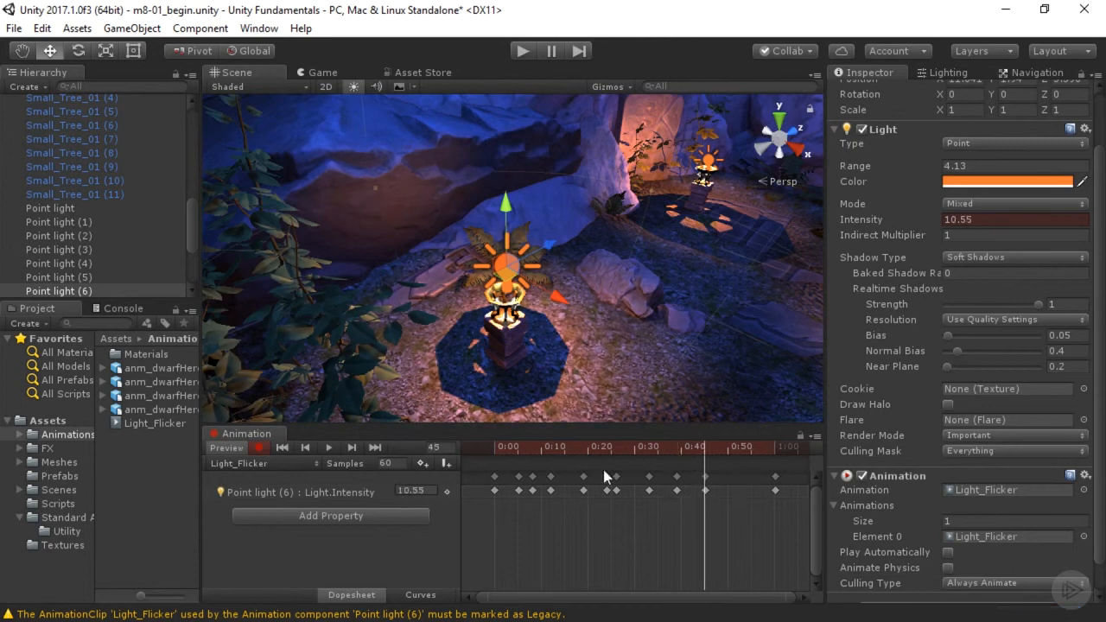
Step: Key the light intensity at 13.2 on frame 48, 9.79 on frame 53 and 13.8 on frame 56, and turn off recording
{"action": "left_click_drag", "start_coordinate": [706, 449], "coordinate": [718, 450]}
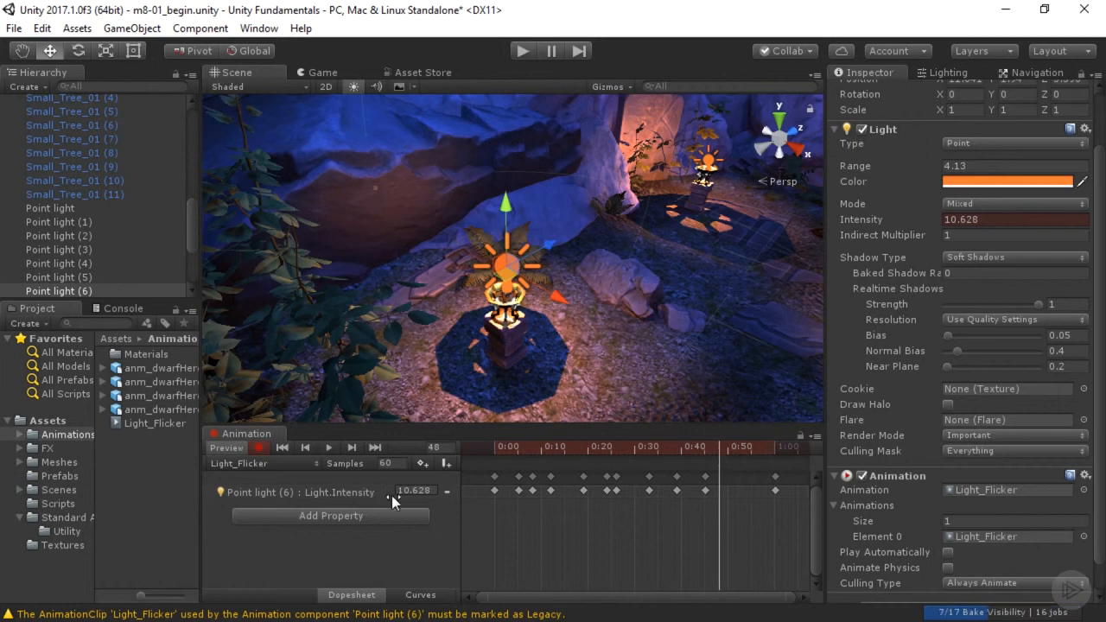
{"action": "left_click_drag", "start_coordinate": [394, 491], "coordinate": [417, 491]}
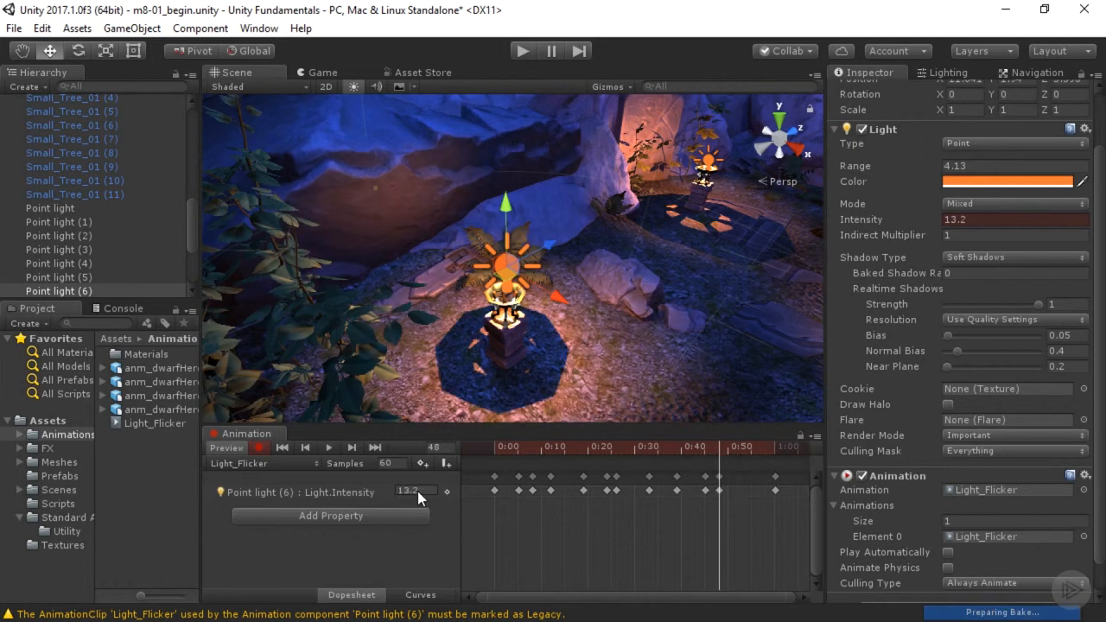
{"action": "left_click_drag", "start_coordinate": [722, 456], "coordinate": [742, 448]}
{"action": "left_click_drag", "start_coordinate": [411, 491], "coordinate": [373, 490]}
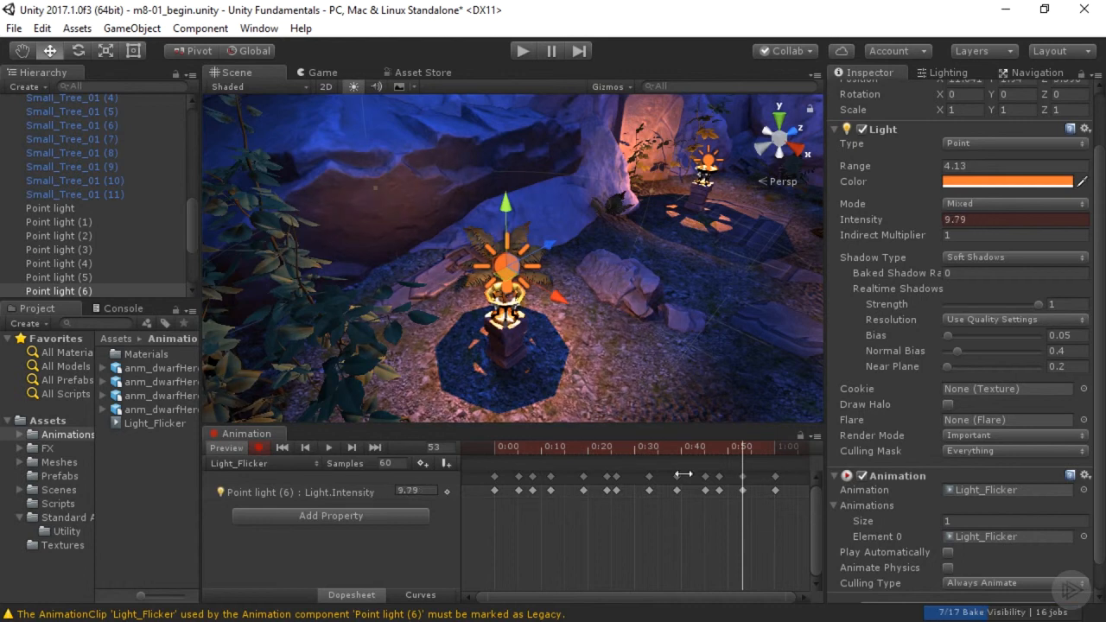
{"action": "left_click_drag", "start_coordinate": [742, 447], "coordinate": [758, 448]}
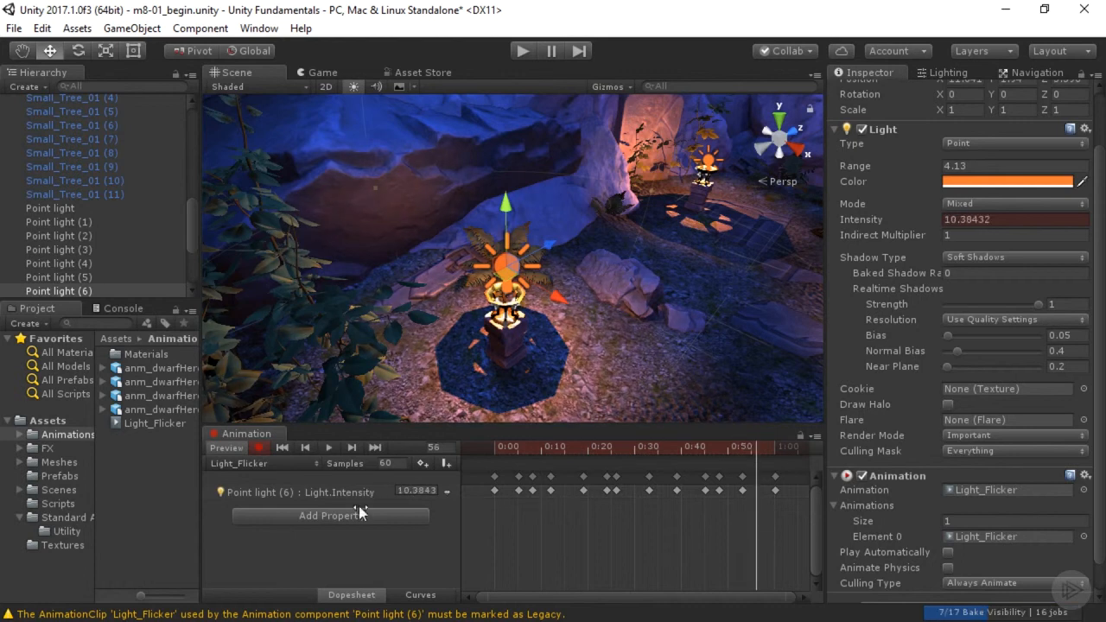
{"action": "left_click", "coordinate": [399, 490]}
{"action": "left_click_drag", "start_coordinate": [397, 490], "coordinate": [426, 489]}
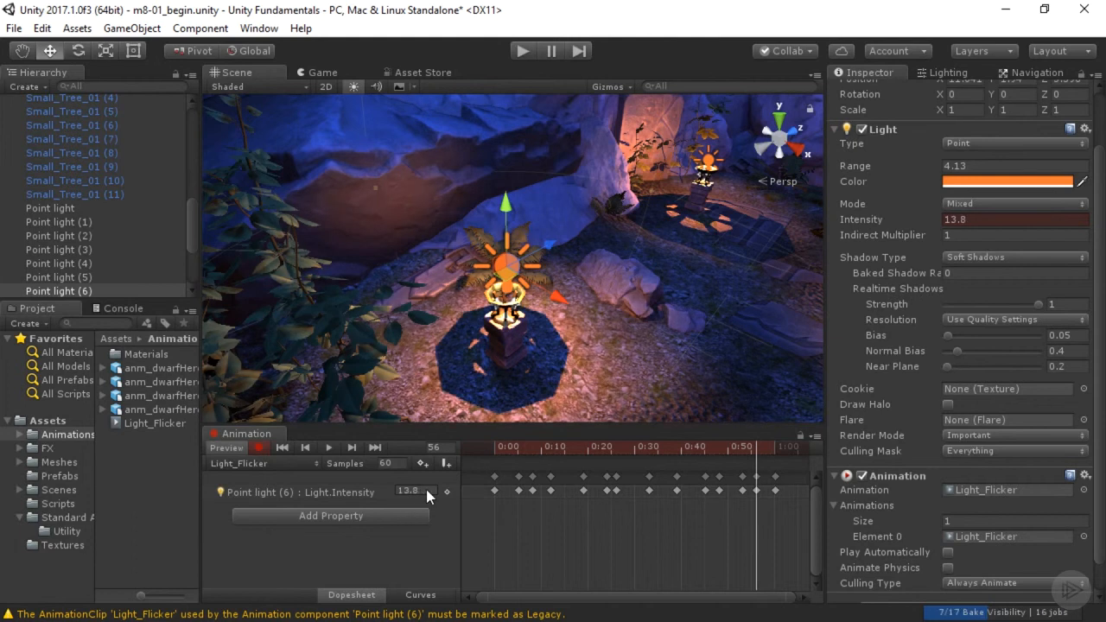
{"action": "left_click", "coordinate": [753, 446]}
{"action": "left_click", "coordinate": [258, 448]}
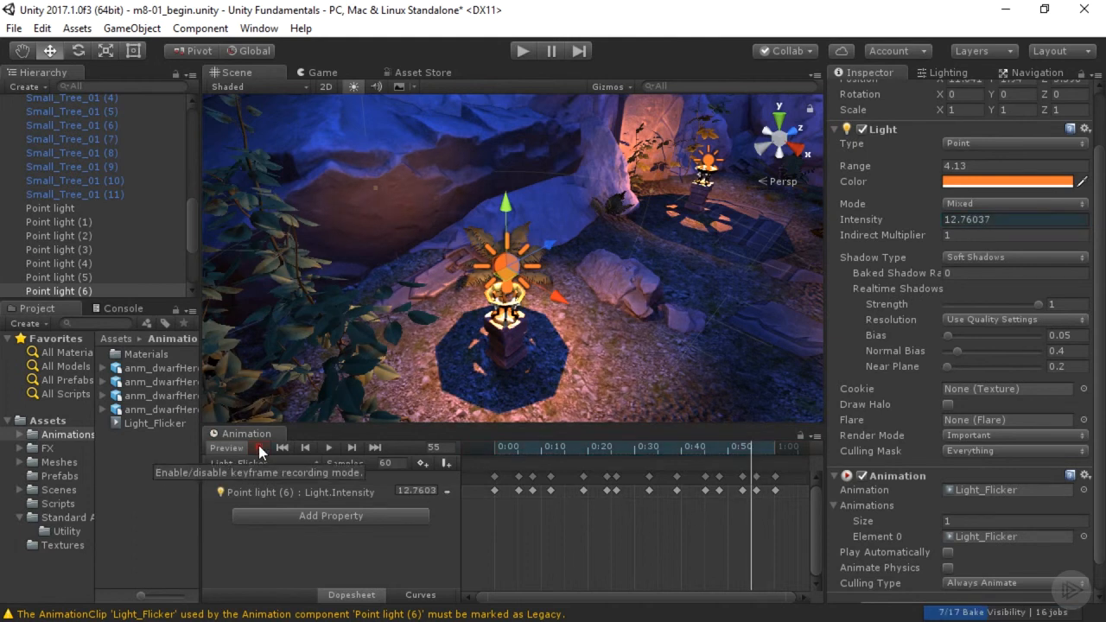
Step: Preview the flicker animation, stop it, and place the playhead on the keyframe at frame 12
{"action": "left_click", "coordinate": [329, 448]}
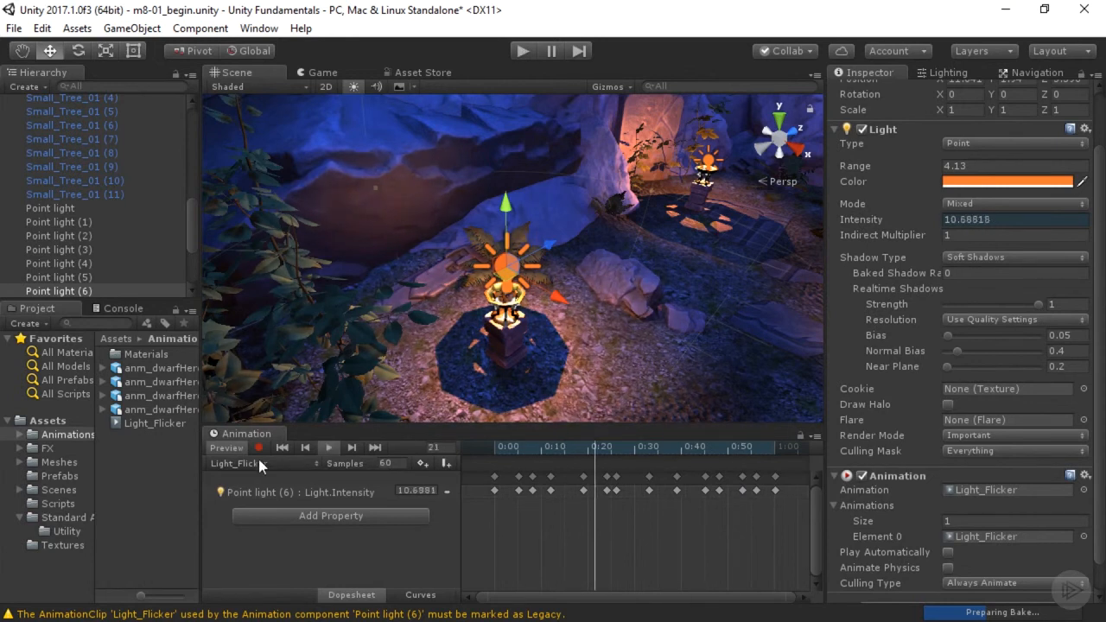
{"action": "left_click", "coordinate": [328, 447]}
{"action": "double_click", "coordinate": [551, 490]}
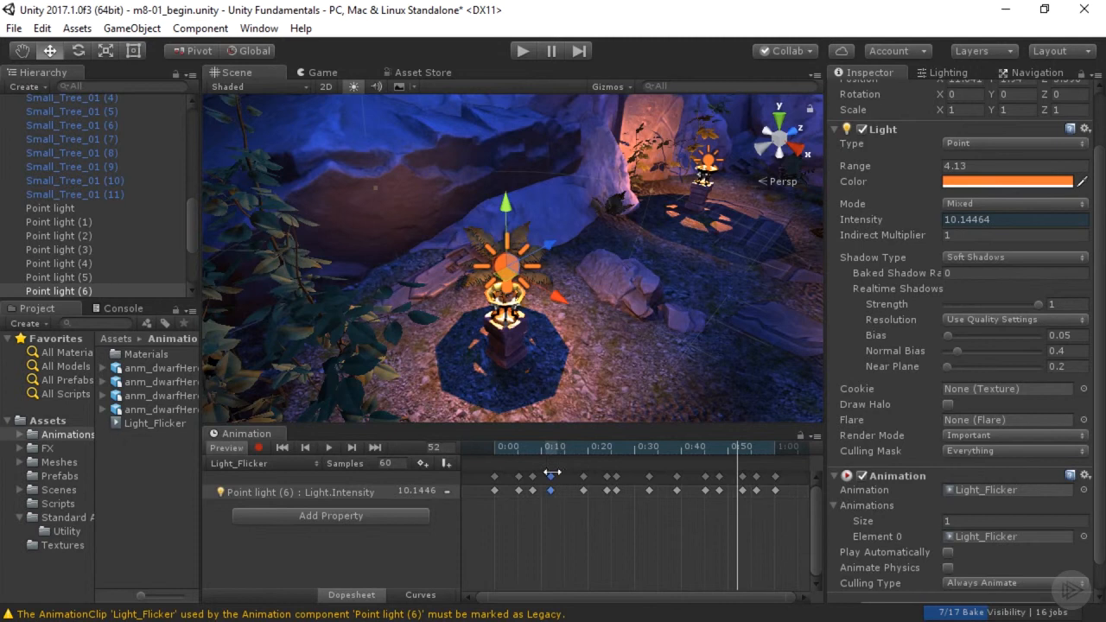
{"action": "left_click_drag", "start_coordinate": [735, 443], "coordinate": [551, 441]}
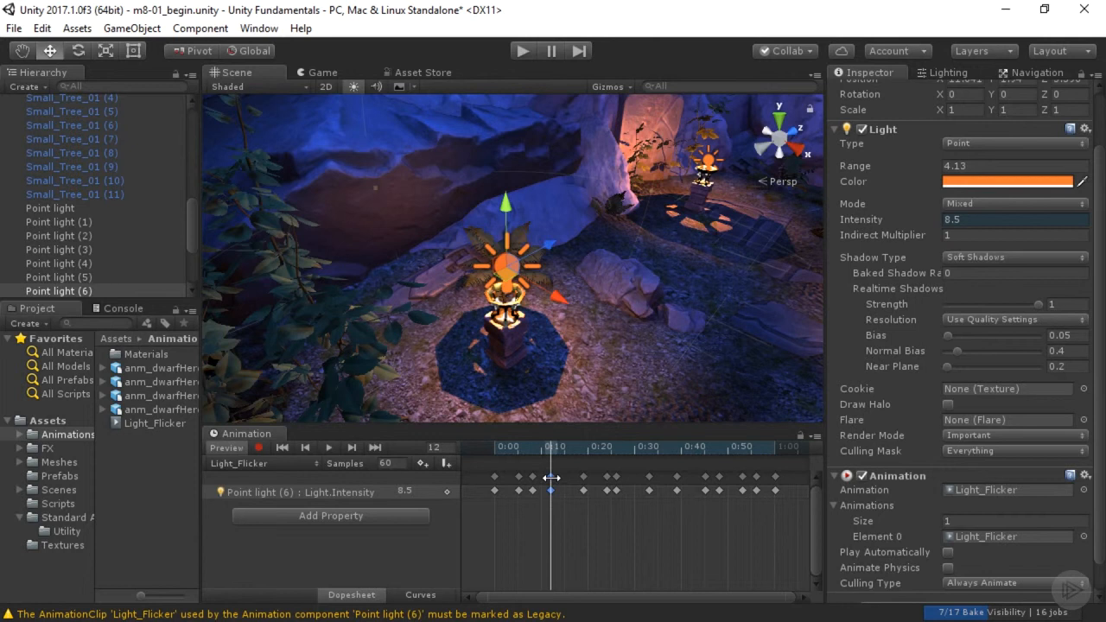
Step: Move the intensity keyframe at frame 12 to frame 15 and delete the keyframes at frames 19 and 24
{"action": "left_click_drag", "start_coordinate": [551, 477], "coordinate": [575, 484]}
{"action": "left_click", "coordinate": [584, 476]}
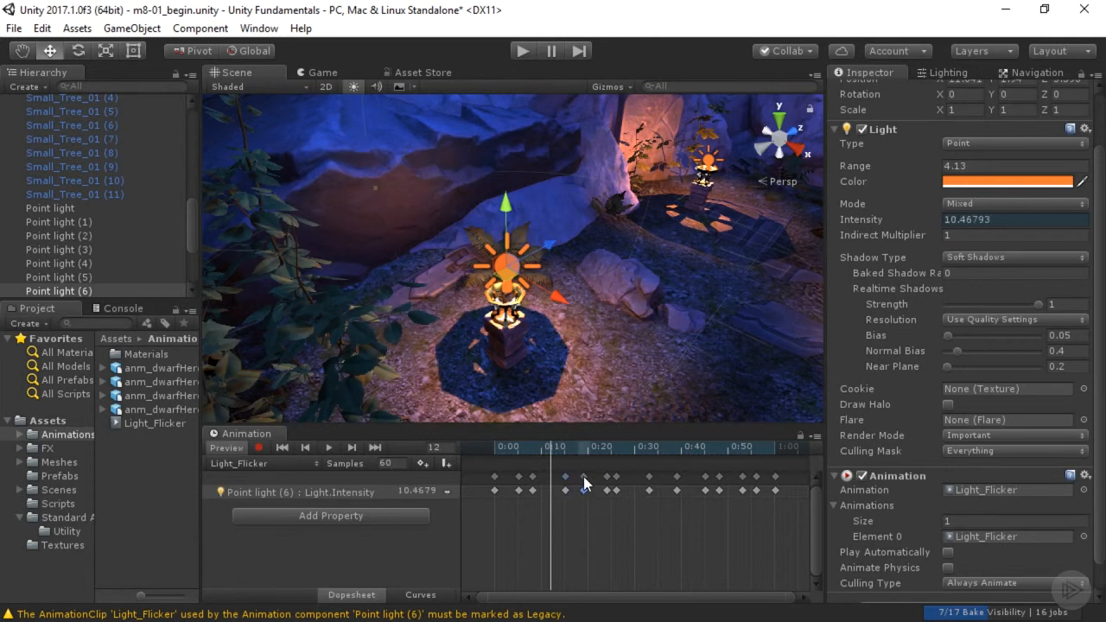
{"action": "left_click", "coordinate": [606, 476], "text": "shift"}
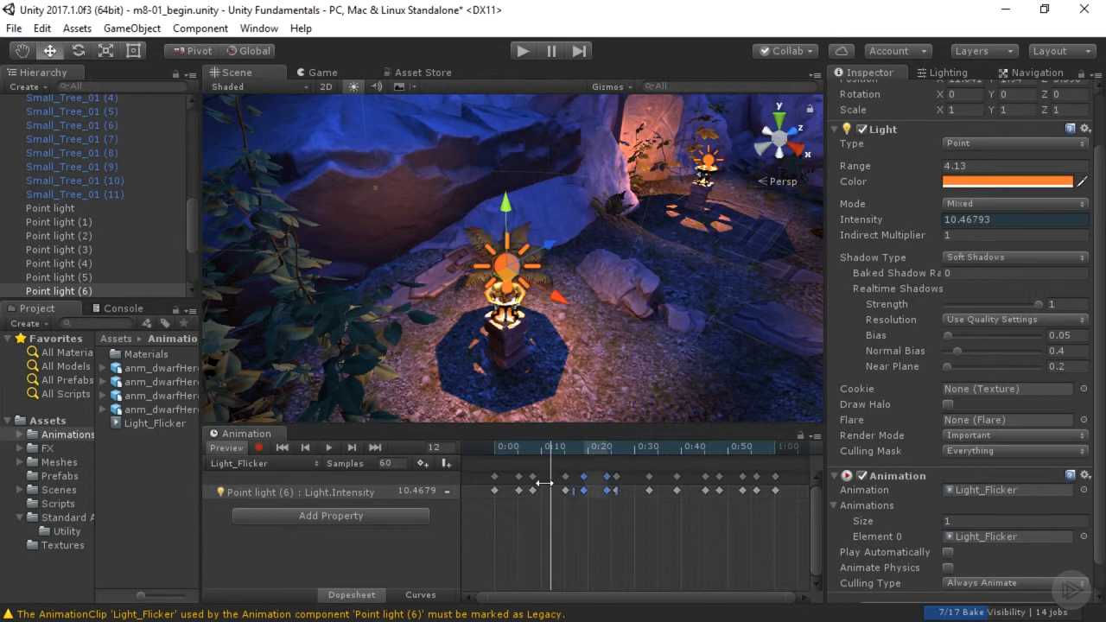
{"action": "key", "text": "Delete"}
Step: Retime the remaining intensity keyframes to irregular intervals, moving the last one before the clip's end to frame 57
{"action": "left_click_drag", "start_coordinate": [547, 450], "coordinate": [731, 476]}
{"action": "left_click", "coordinate": [532, 477]}
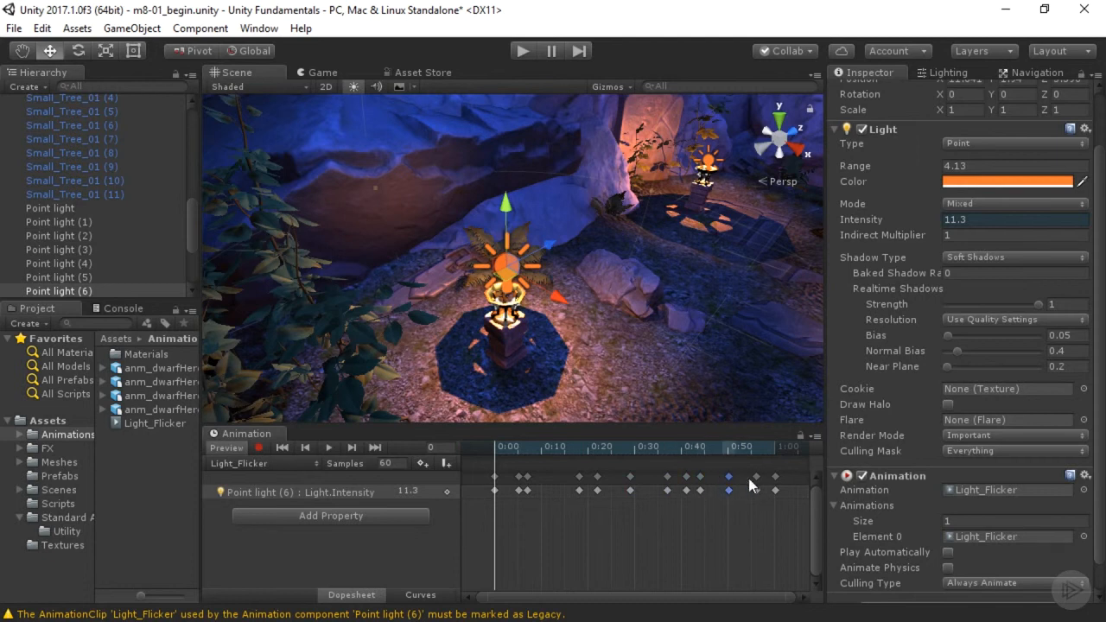
{"action": "left_click", "coordinate": [761, 476]}
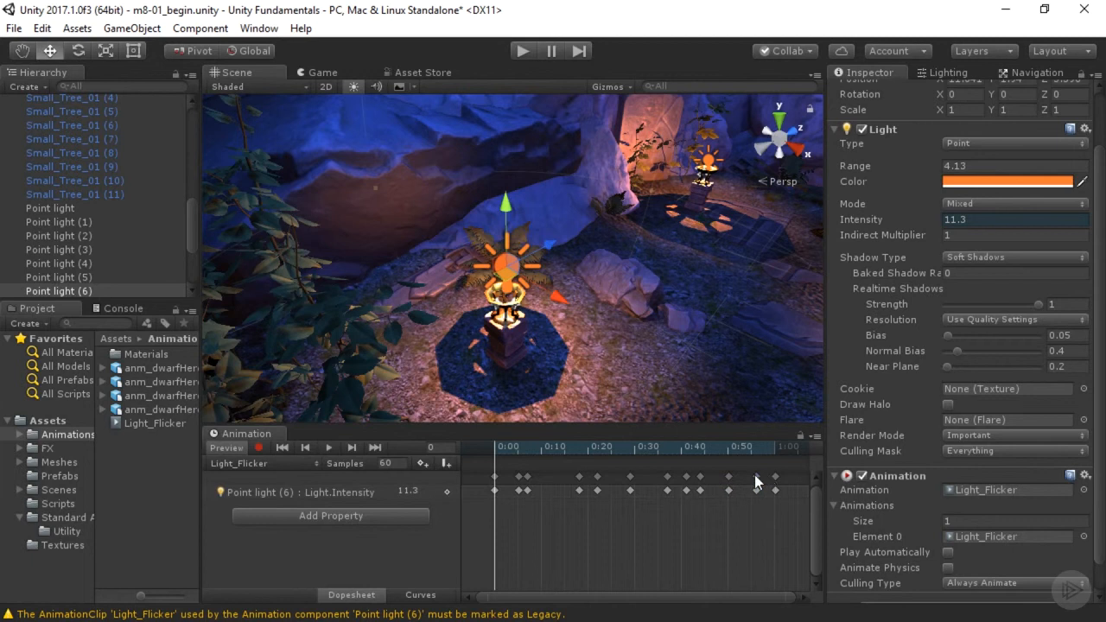
{"action": "left_click", "coordinate": [761, 476]}
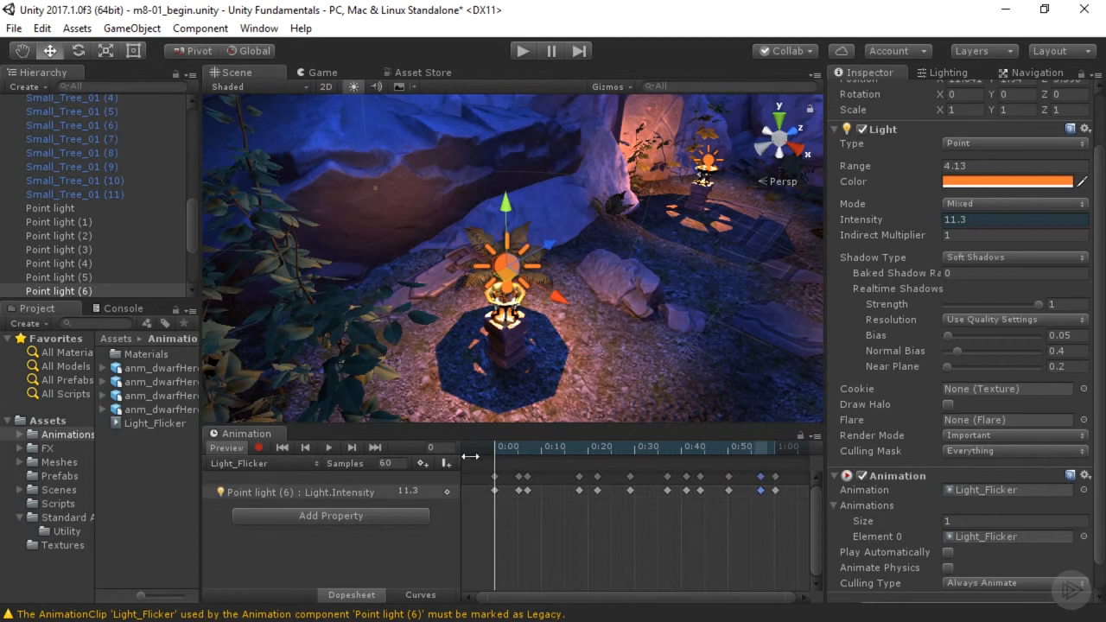
Step: Preview the retimed flicker, inspect Point light (7) at the other lantern and reselect Point light (6)
{"action": "left_click", "coordinate": [329, 449]}
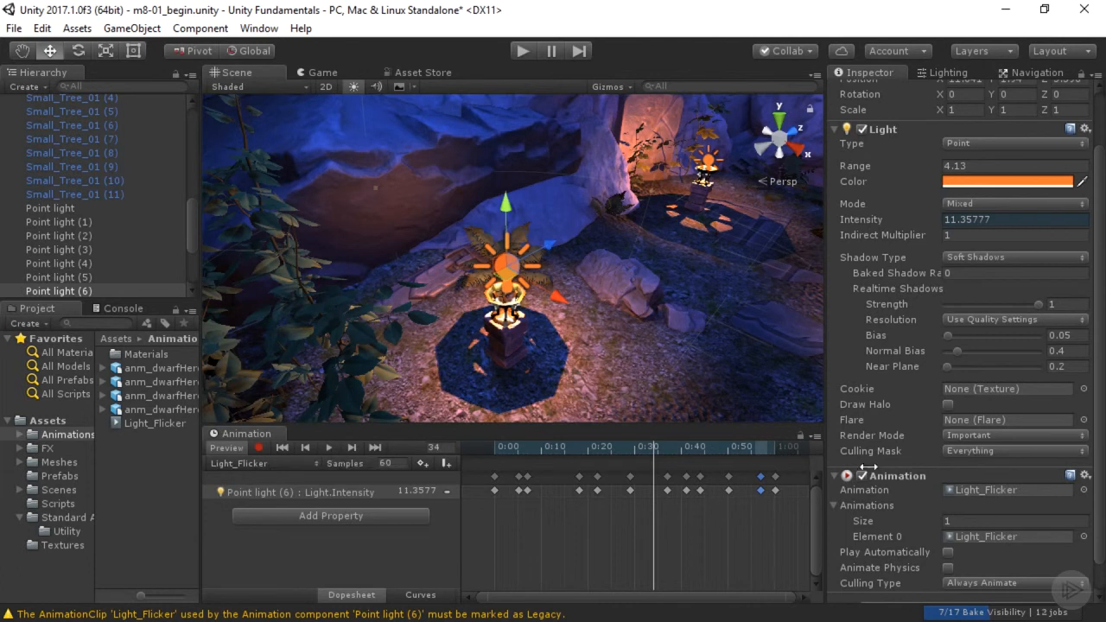
{"action": "left_click", "coordinate": [691, 183]}
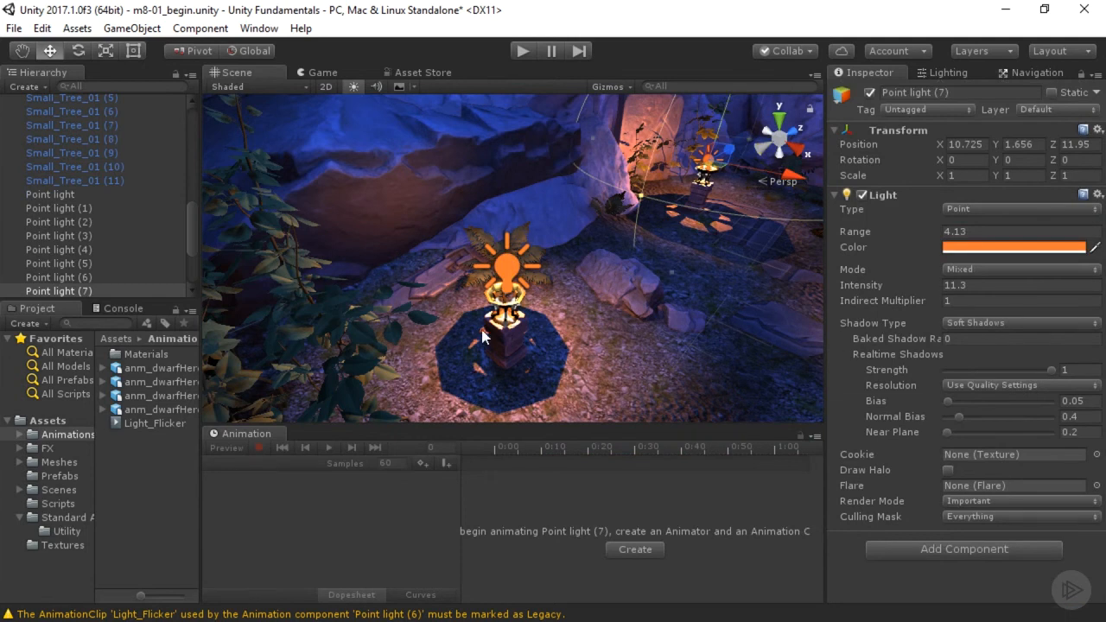
{"action": "left_click", "coordinate": [512, 268]}
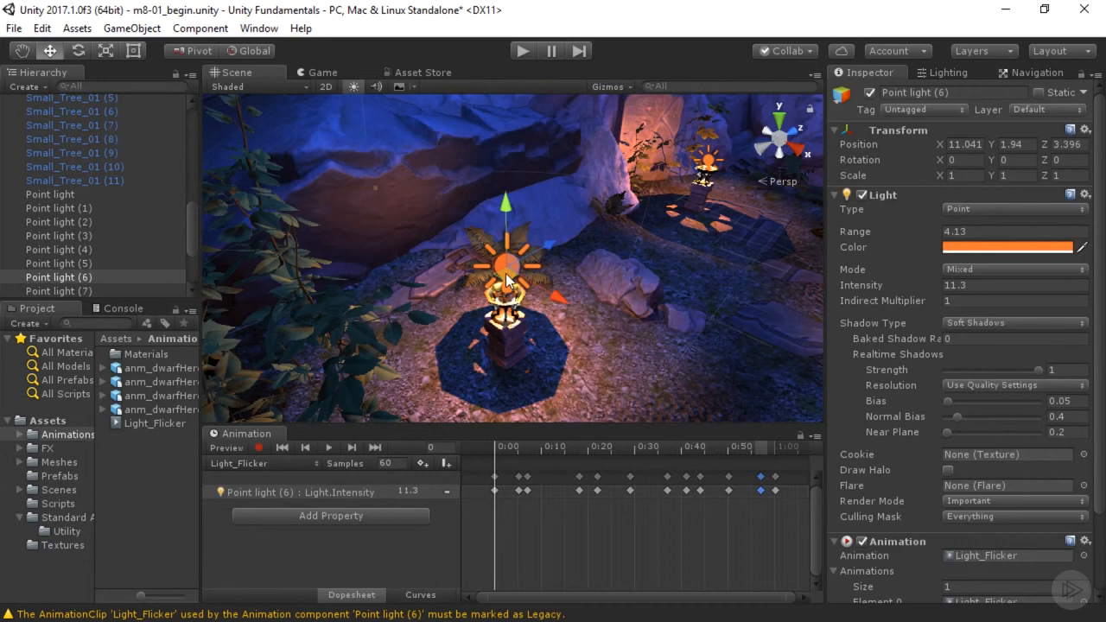
Step: Copy the Animation component from Point light (6) and paste it as a new component onto Point light (7)
{"action": "scroll", "coordinate": [901, 519], "scroll_direction": "down", "scroll_amount": 3}
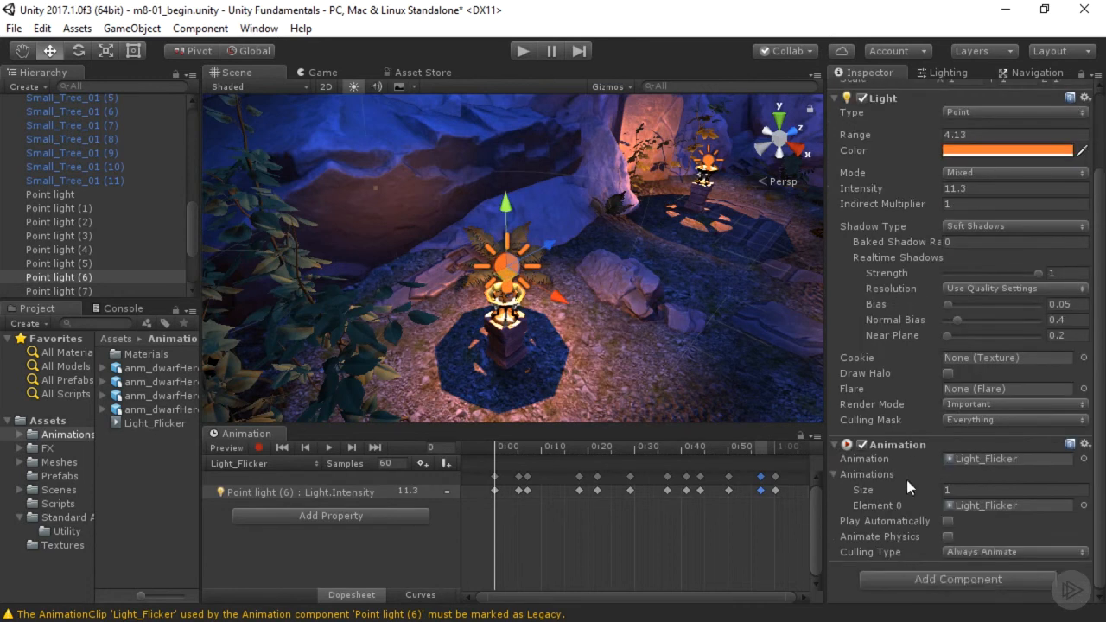
{"action": "right_click", "coordinate": [906, 442]}
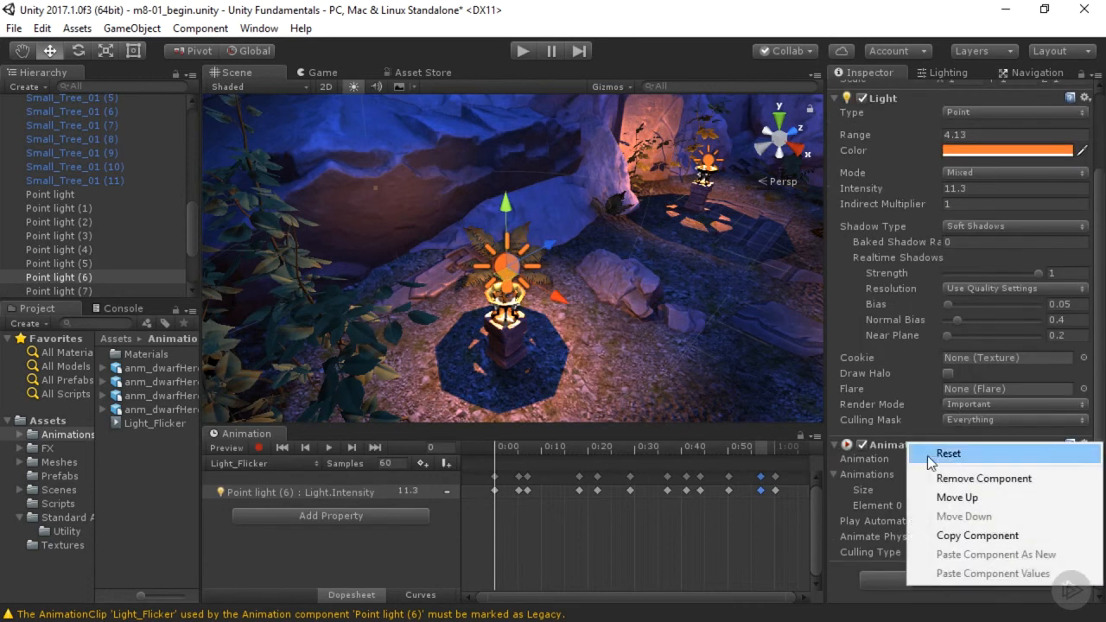
{"action": "left_click", "coordinate": [948, 535]}
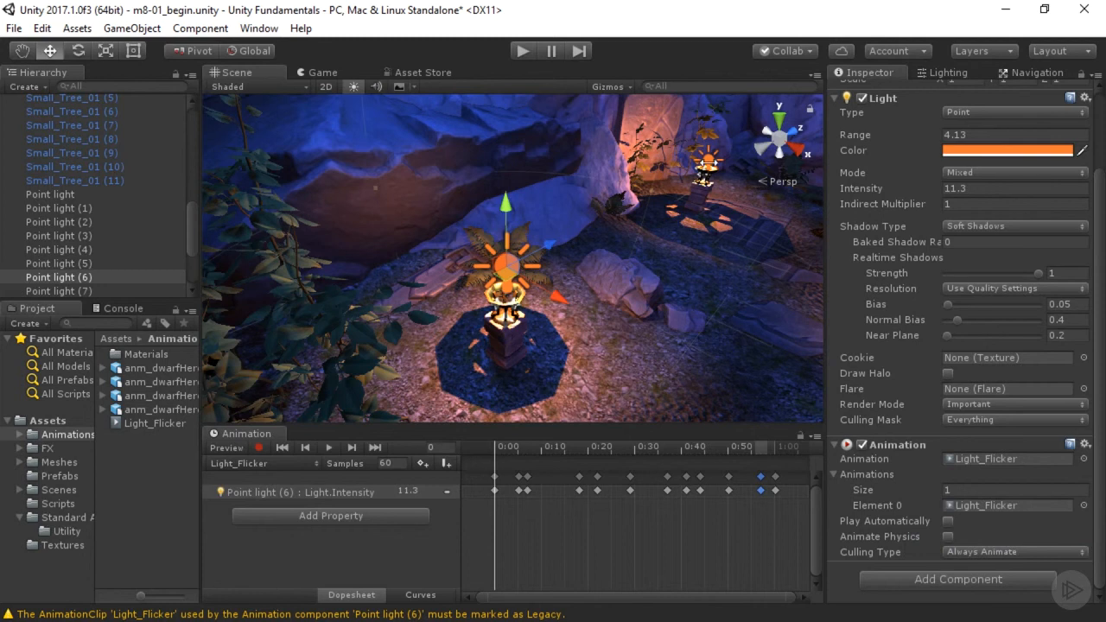
{"action": "left_click", "coordinate": [708, 162]}
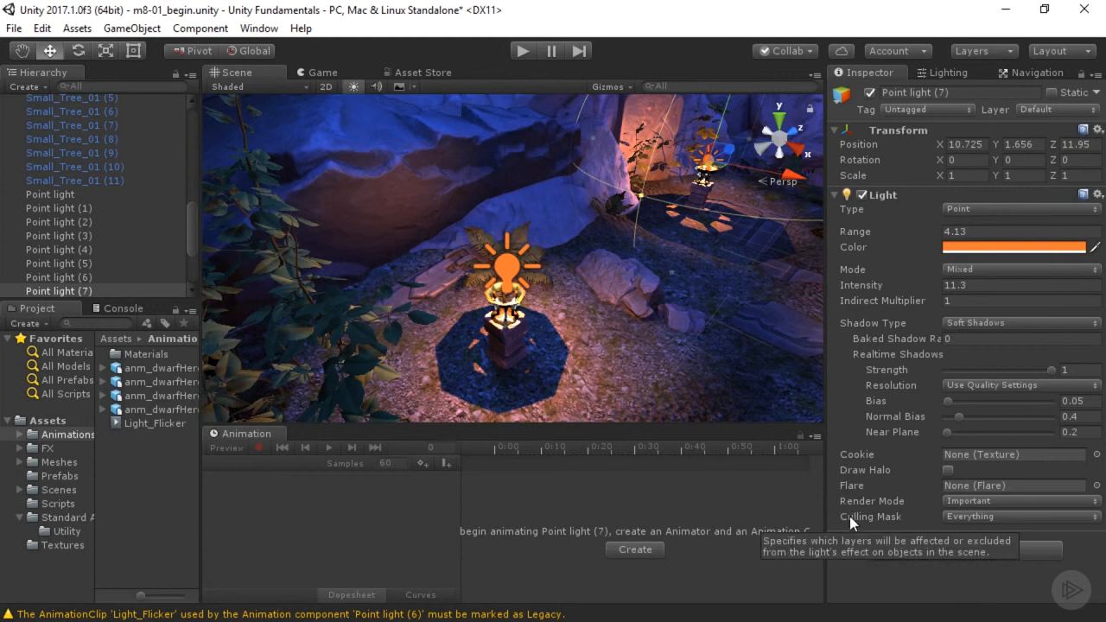
{"action": "right_click", "coordinate": [912, 196]}
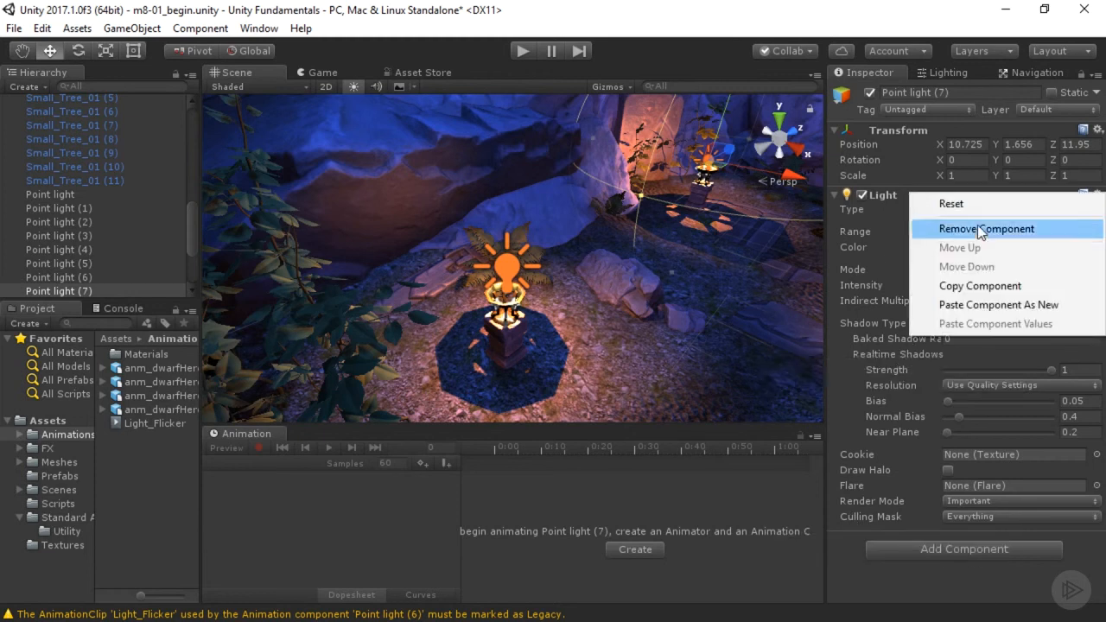
{"action": "left_click", "coordinate": [977, 304]}
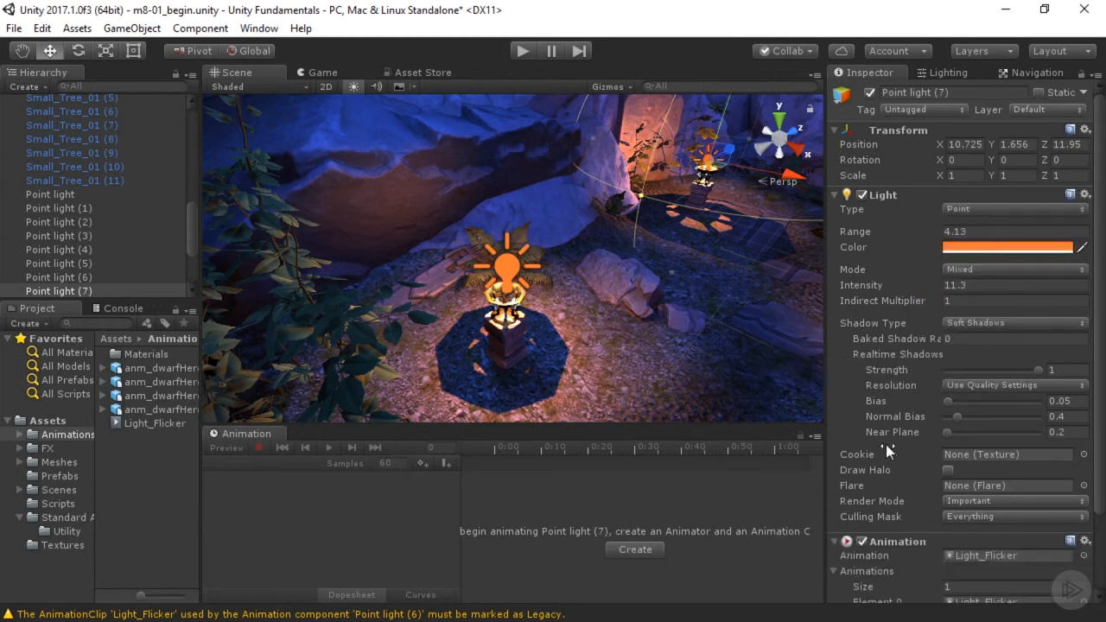
{"action": "scroll", "coordinate": [984, 512], "scroll_direction": "down", "scroll_amount": 3}
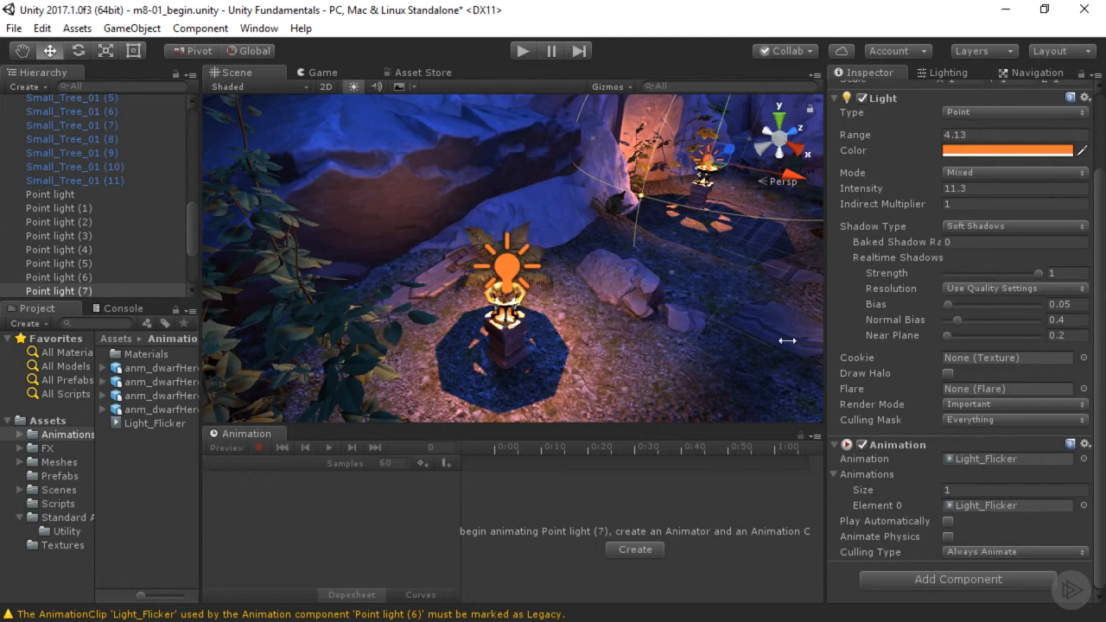
Step: Paste the copied Animation component as new onto Point light (8) at the third lantern
{"action": "left_click_drag", "start_coordinate": [645, 290], "coordinate": [746, 265], "text": "alt"}
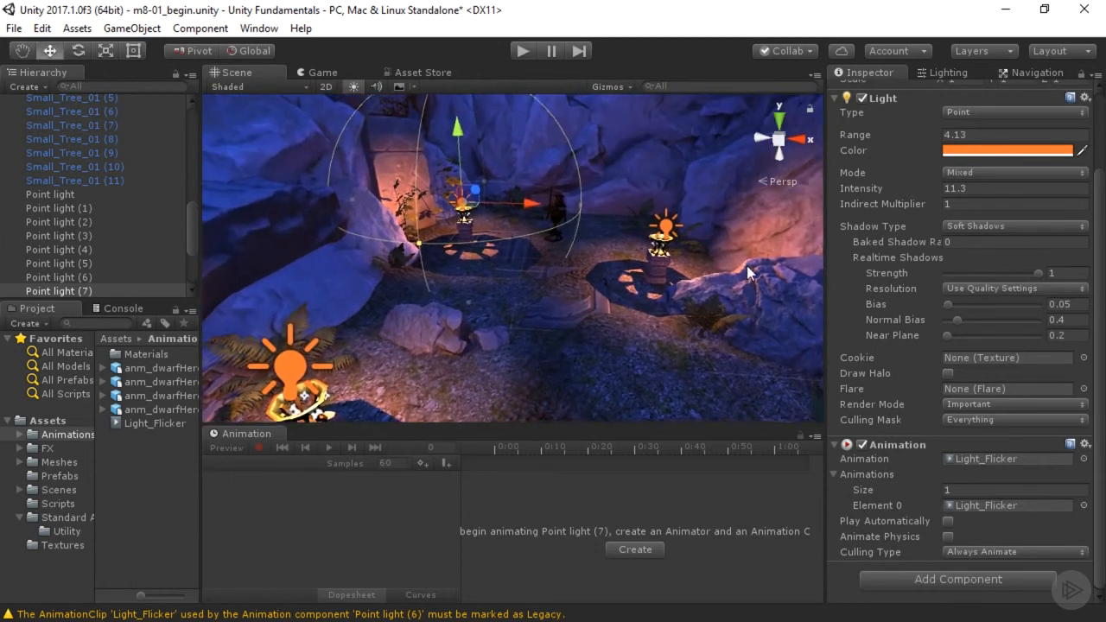
{"action": "mouse_move", "coordinate": [661, 293]}
{"action": "left_mouse_down", "text": "alt"}
{"action": "mouse_move", "coordinate": [643, 273]}
{"action": "mouse_move", "coordinate": [662, 284]}
{"action": "left_mouse_up", "text": "alt"}
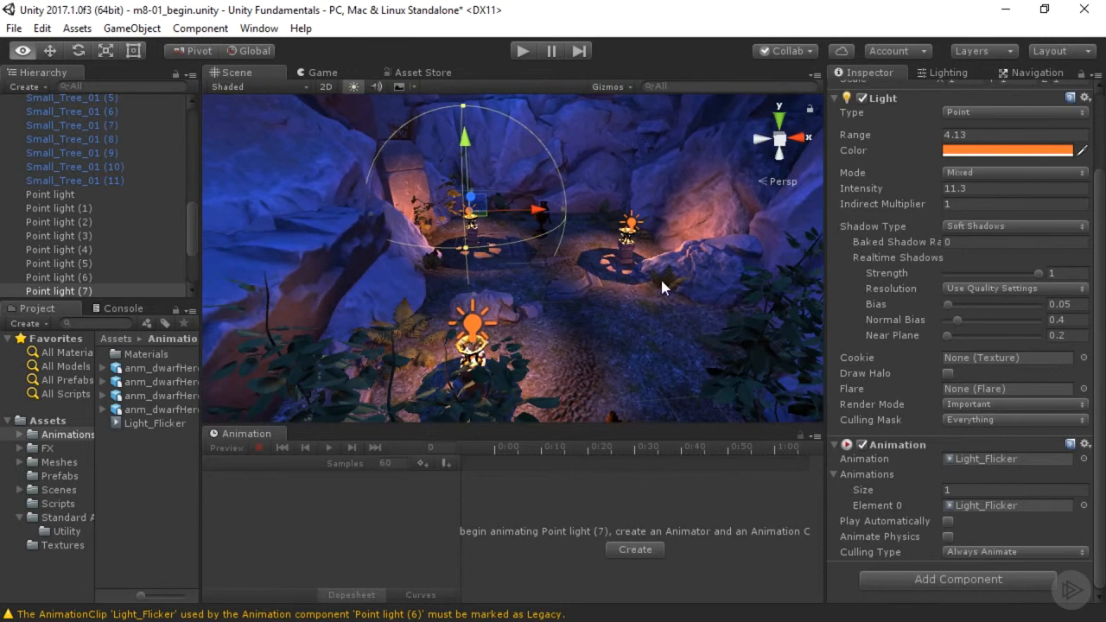
{"action": "left_click", "coordinate": [638, 228]}
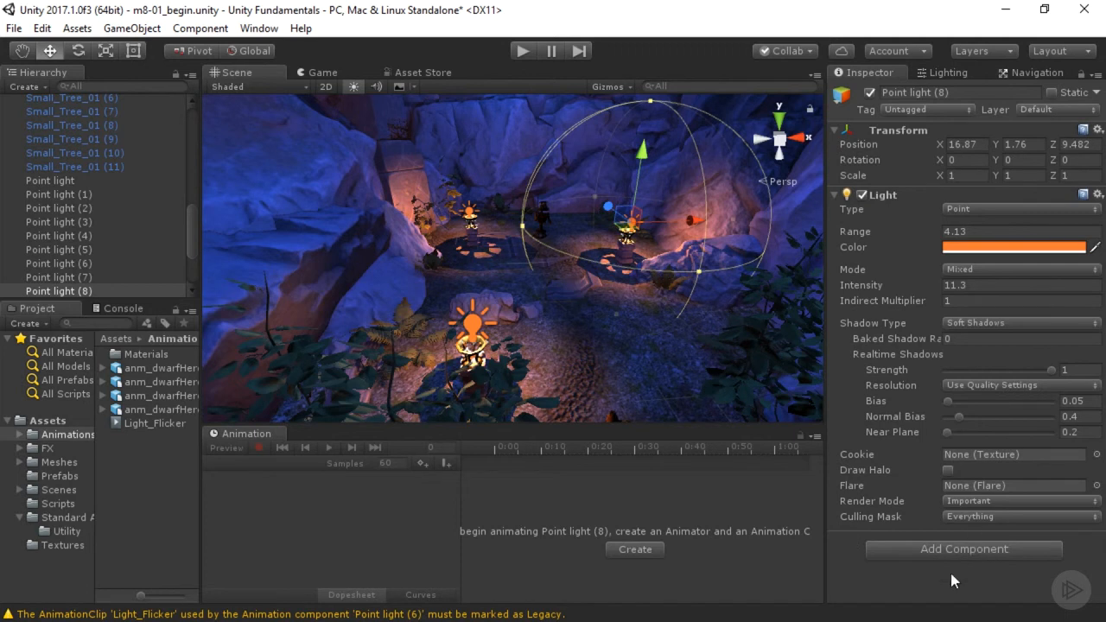
{"action": "right_click", "coordinate": [911, 195]}
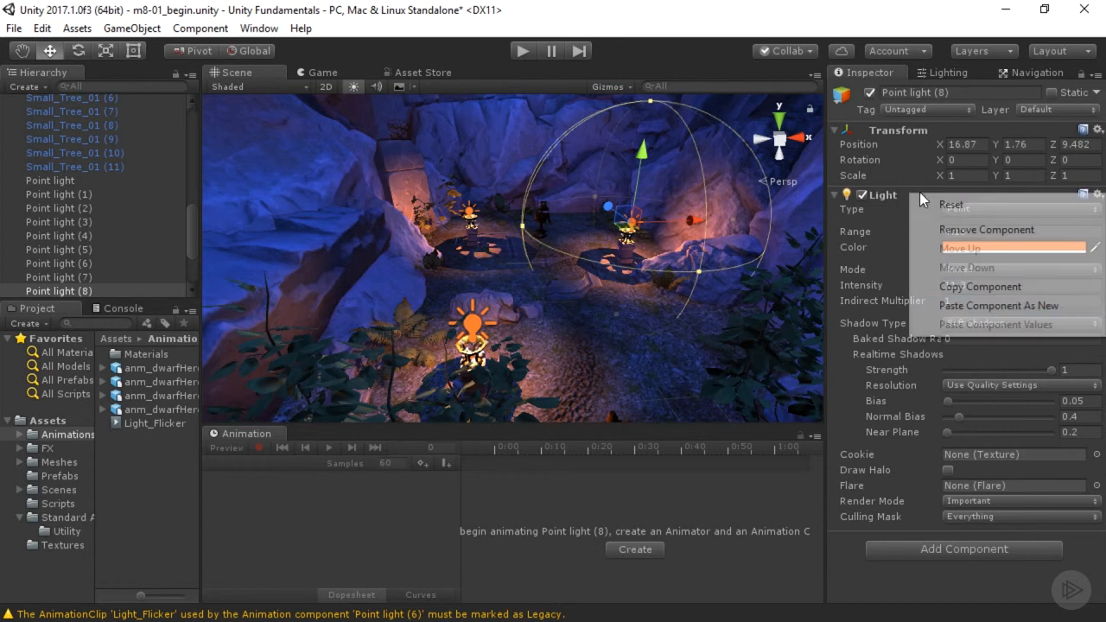
{"action": "left_click", "coordinate": [968, 306]}
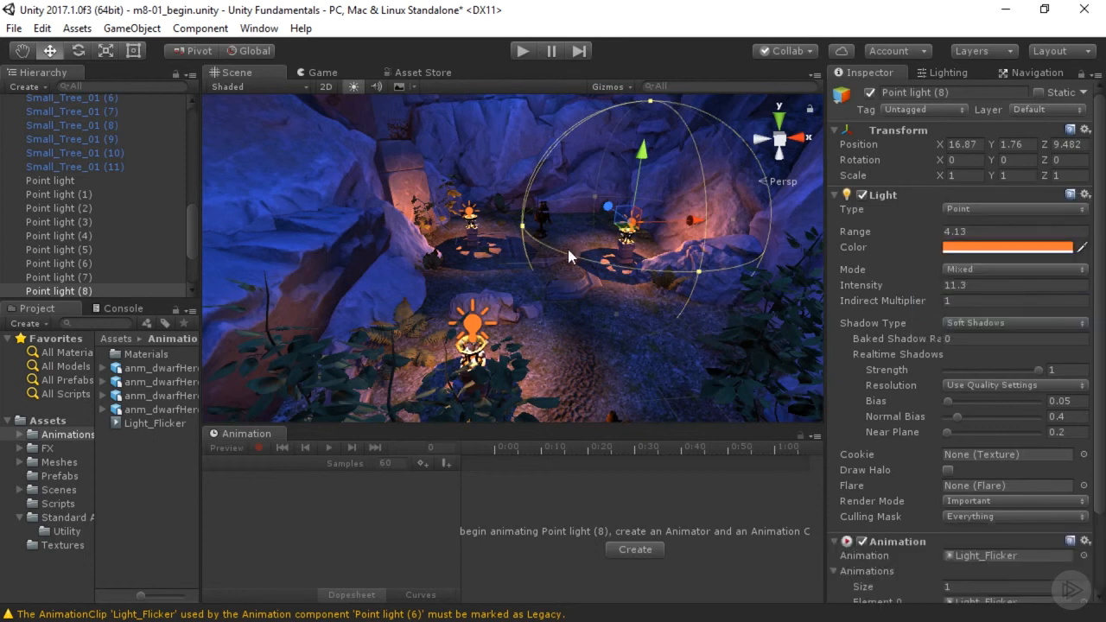
Step: Play-test the scene, moving the character toward the lanterns to check their flicker, and stop the game
{"action": "left_click", "coordinate": [522, 52]}
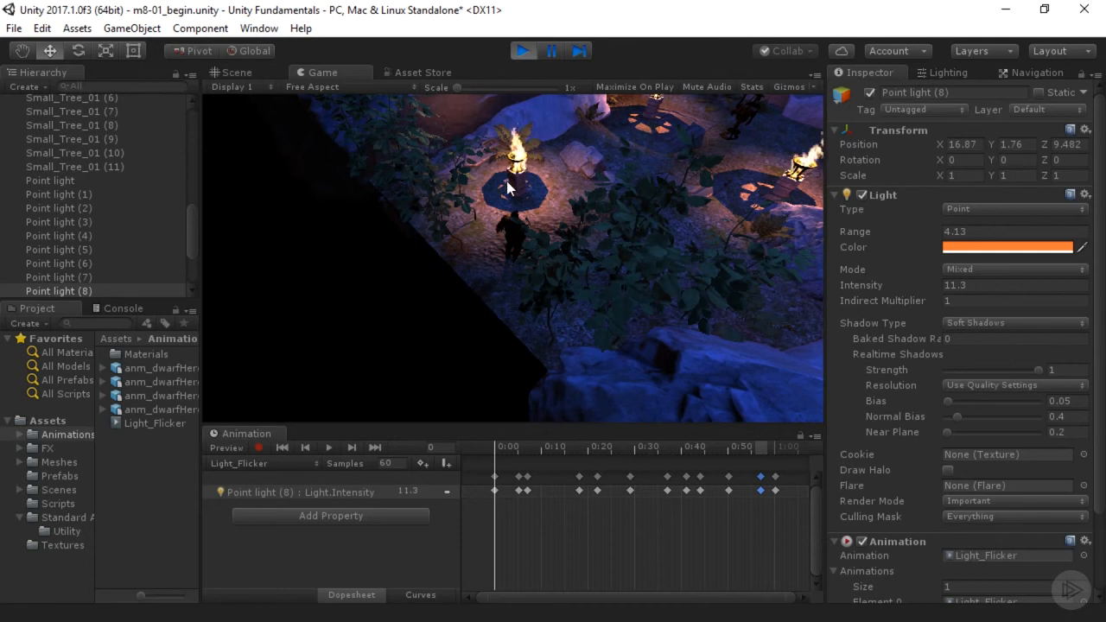
{"action": "left_click", "coordinate": [614, 187]}
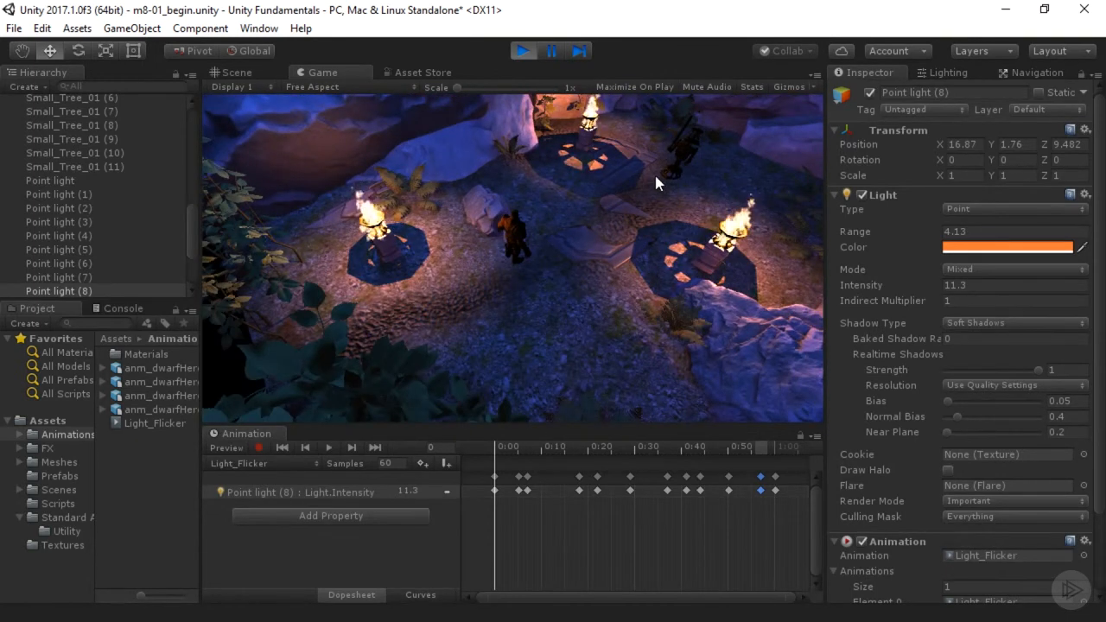
{"action": "left_click", "coordinate": [523, 50]}
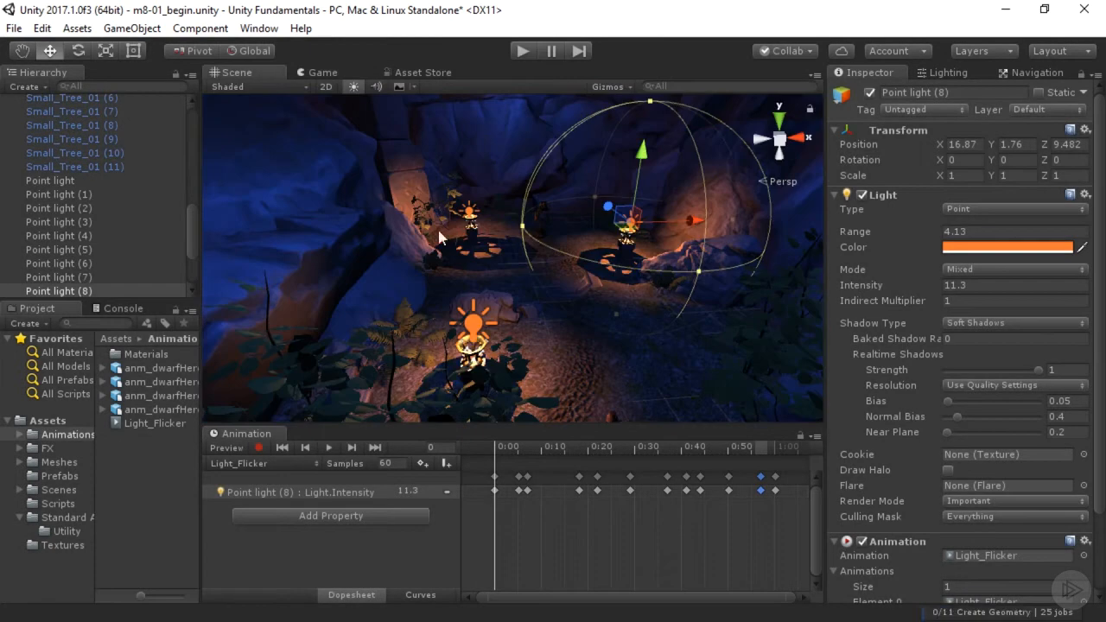
Step: Preview the Light_Flicker clip on Point light (6), (7) and (8), and save the scene
{"action": "left_click", "coordinate": [474, 328]}
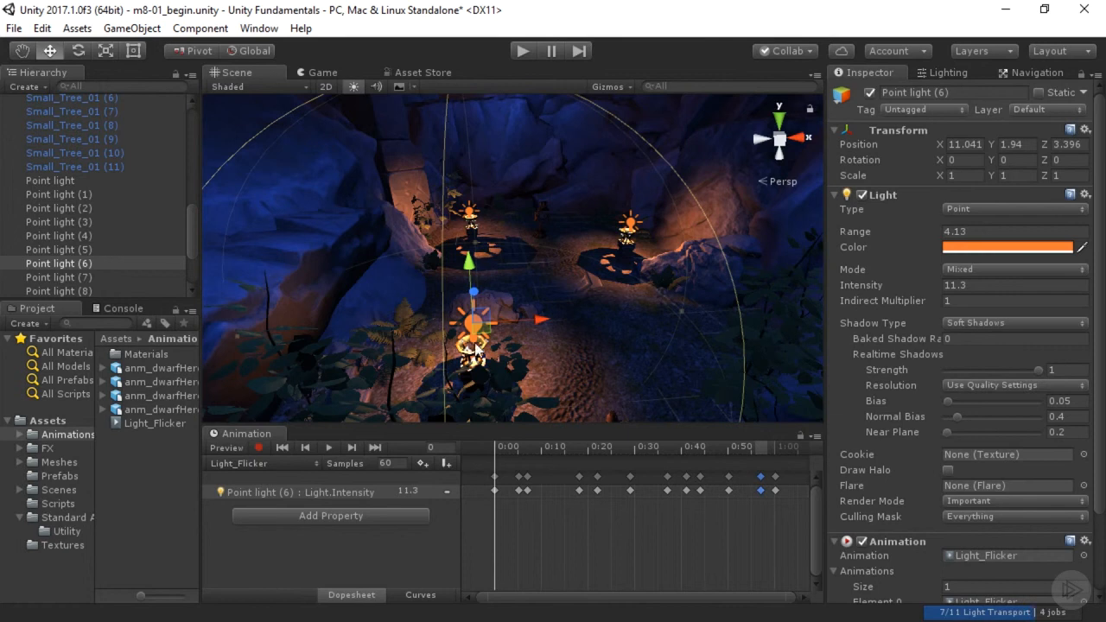
{"action": "scroll", "coordinate": [880, 492], "scroll_direction": "down", "scroll_amount": 3}
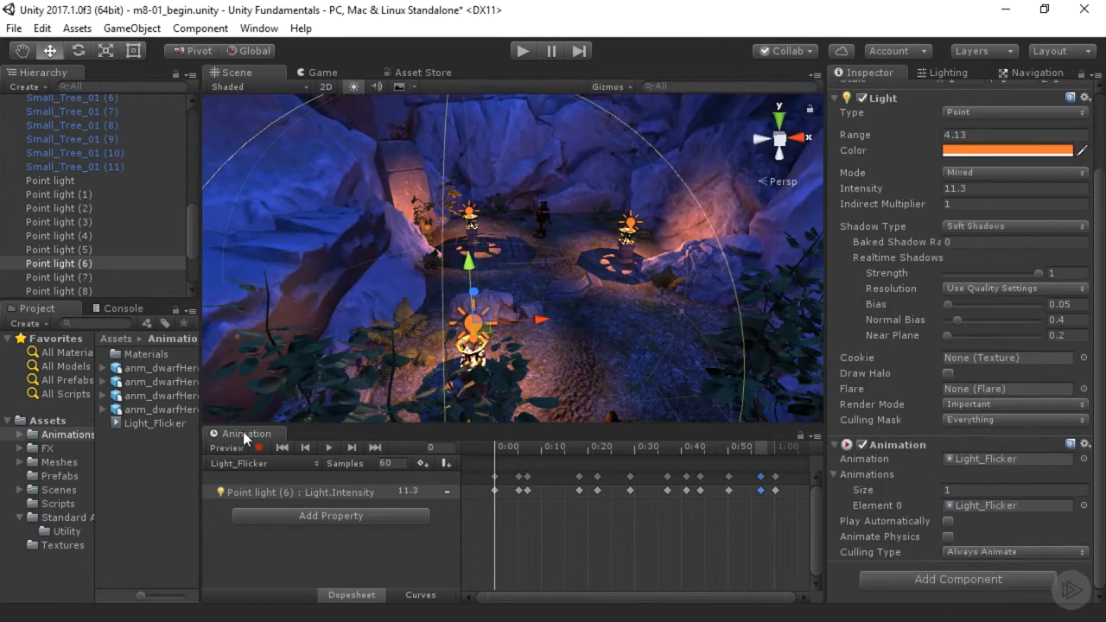
{"action": "left_click", "coordinate": [330, 447]}
{"action": "left_click", "coordinate": [471, 207]}
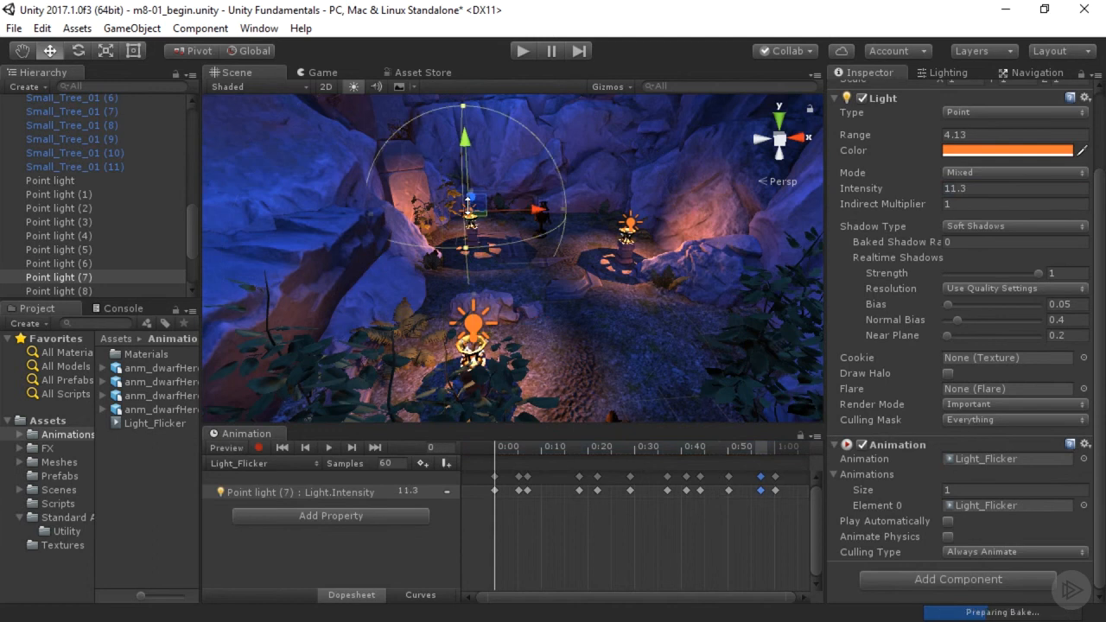
{"action": "left_click", "coordinate": [329, 448]}
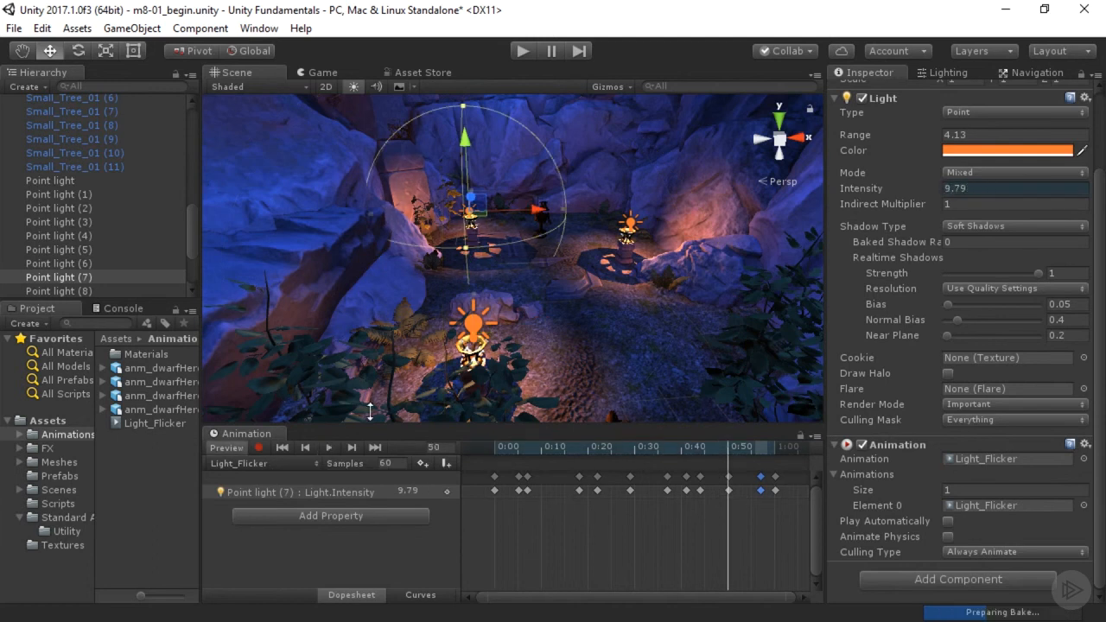
{"action": "left_click", "coordinate": [630, 223]}
{"action": "left_click", "coordinate": [329, 447]}
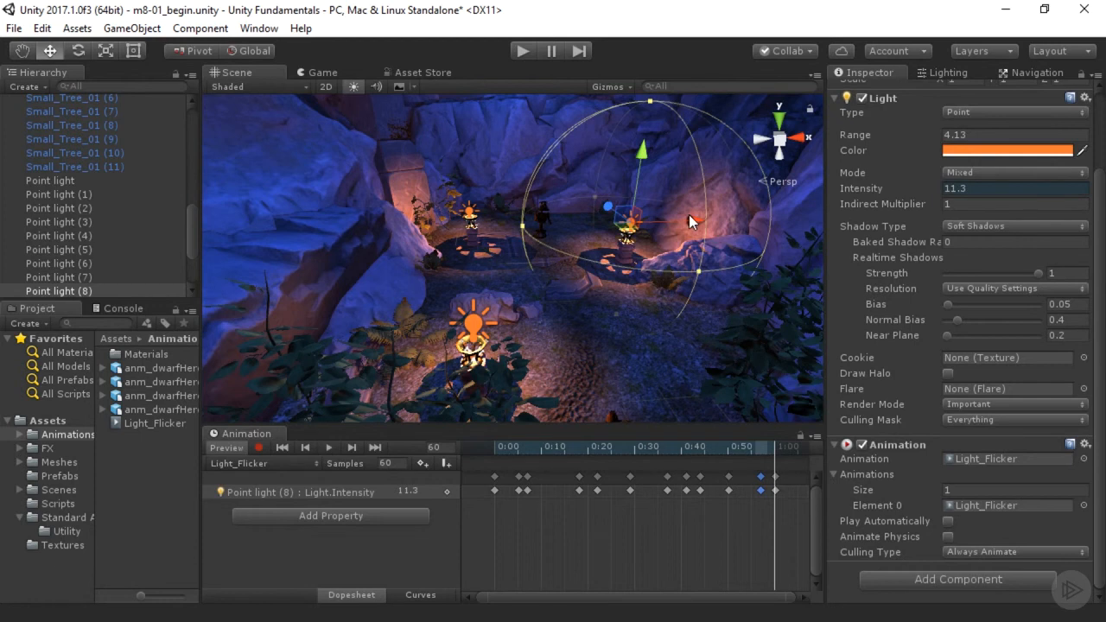
{"action": "key", "text": "ctrl+s"}
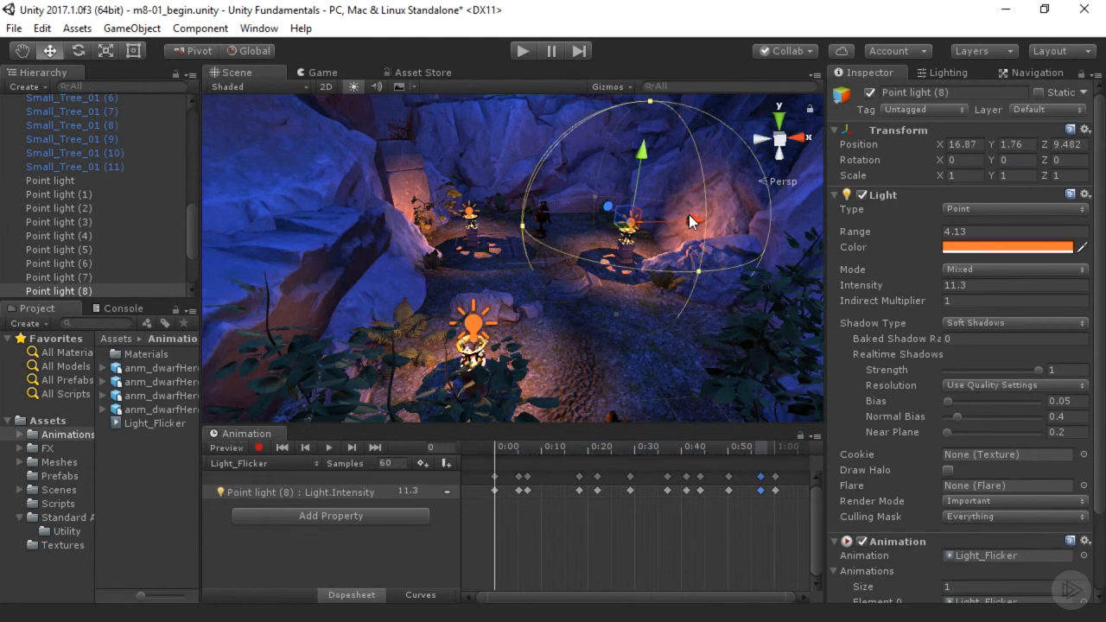
Step: Remove the Animation component from Point light (8) and from Point light (7)
{"action": "scroll", "coordinate": [930, 453], "scroll_direction": "down", "scroll_amount": 3}
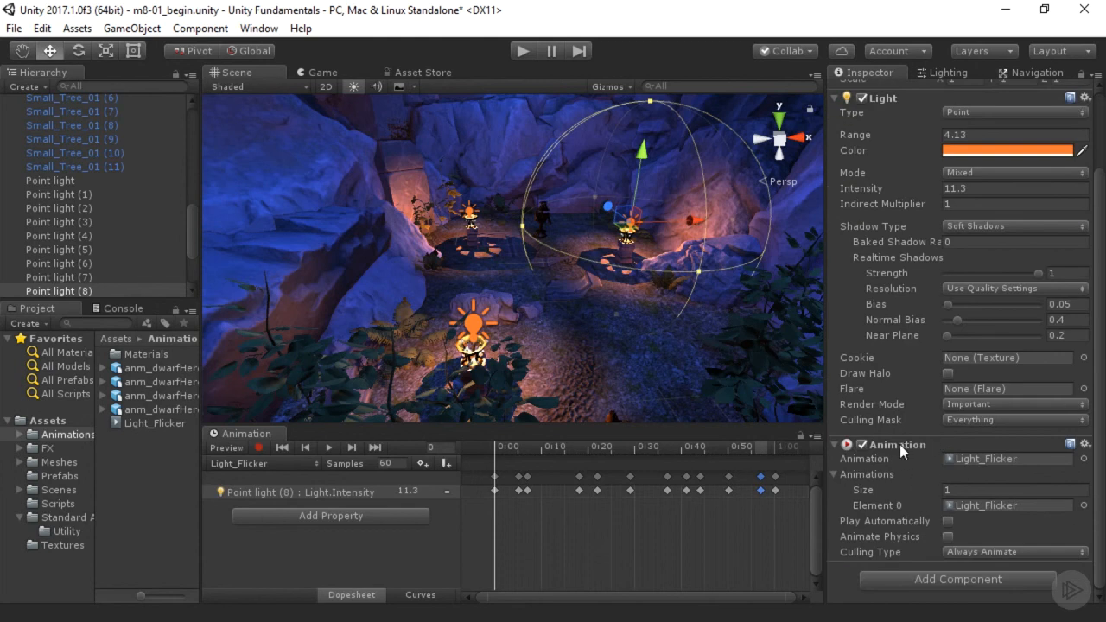
{"action": "right_click", "coordinate": [901, 444]}
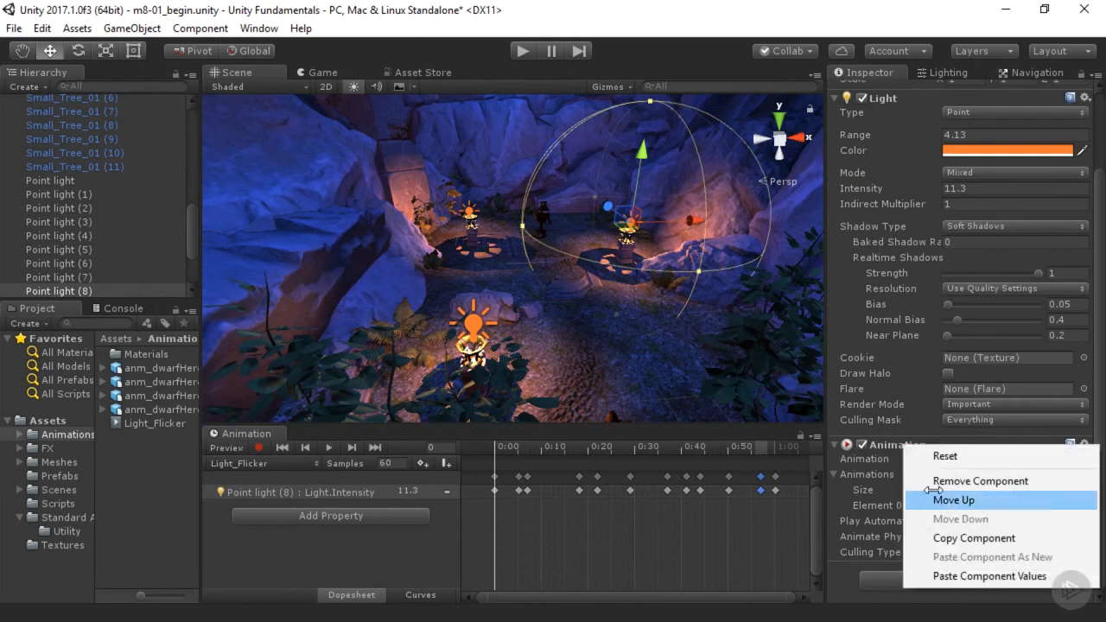
{"action": "left_click", "coordinate": [980, 481]}
{"action": "left_click", "coordinate": [469, 212]}
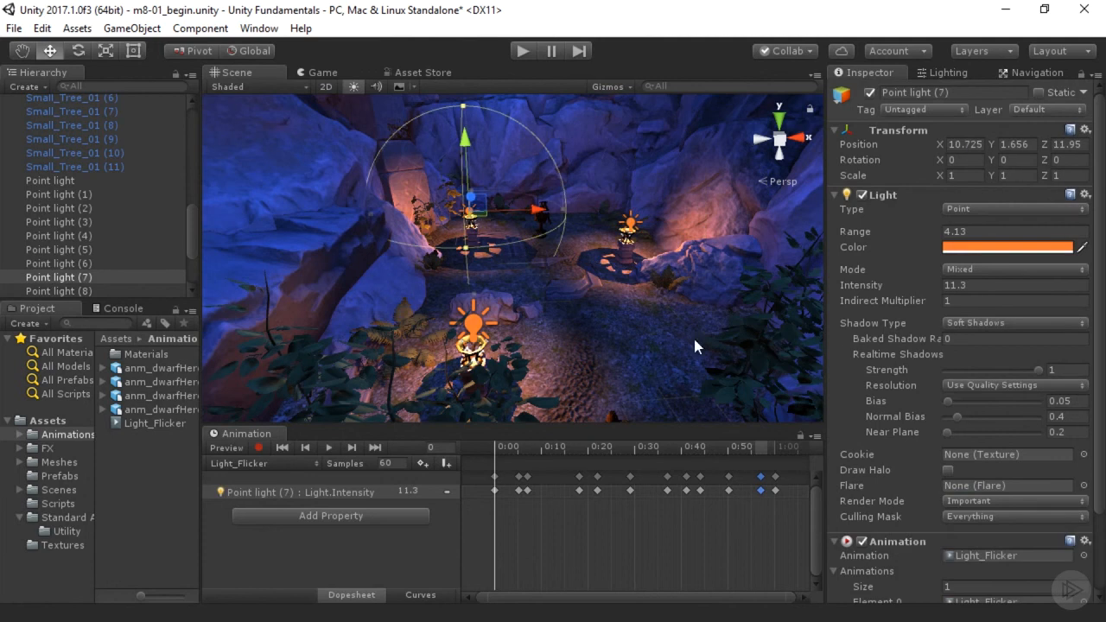
{"action": "right_click", "coordinate": [892, 540]}
{"action": "left_click", "coordinate": [959, 429]}
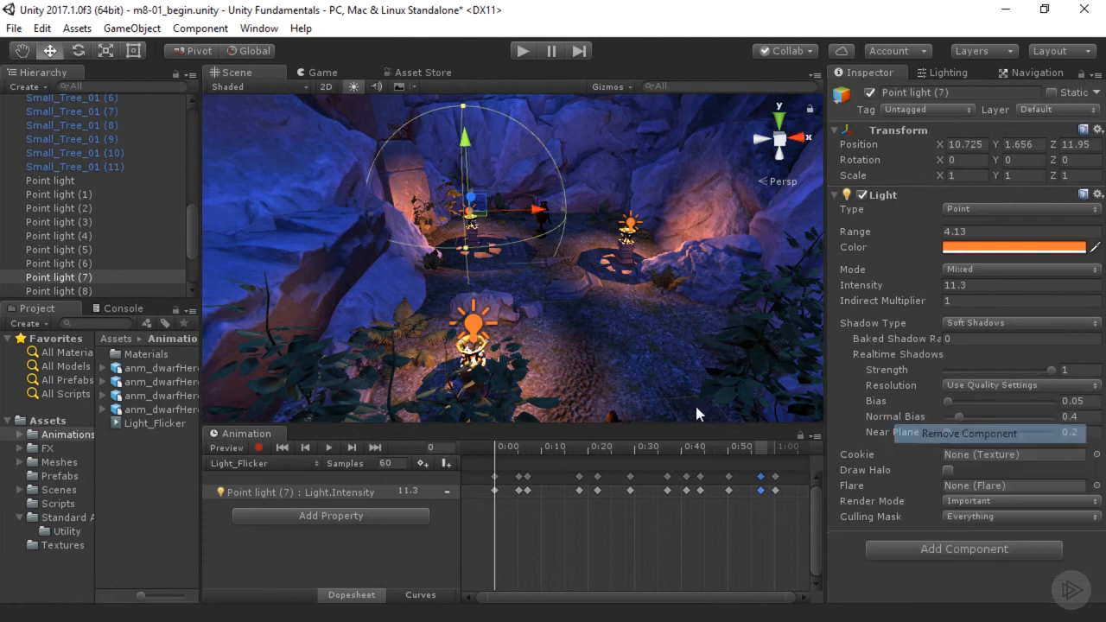
Step: Replace the Animation component on Point light (6) by removing it and attaching the Light_Flicker clip directly to the light
{"action": "left_click", "coordinate": [472, 335]}
{"action": "right_click", "coordinate": [889, 542]}
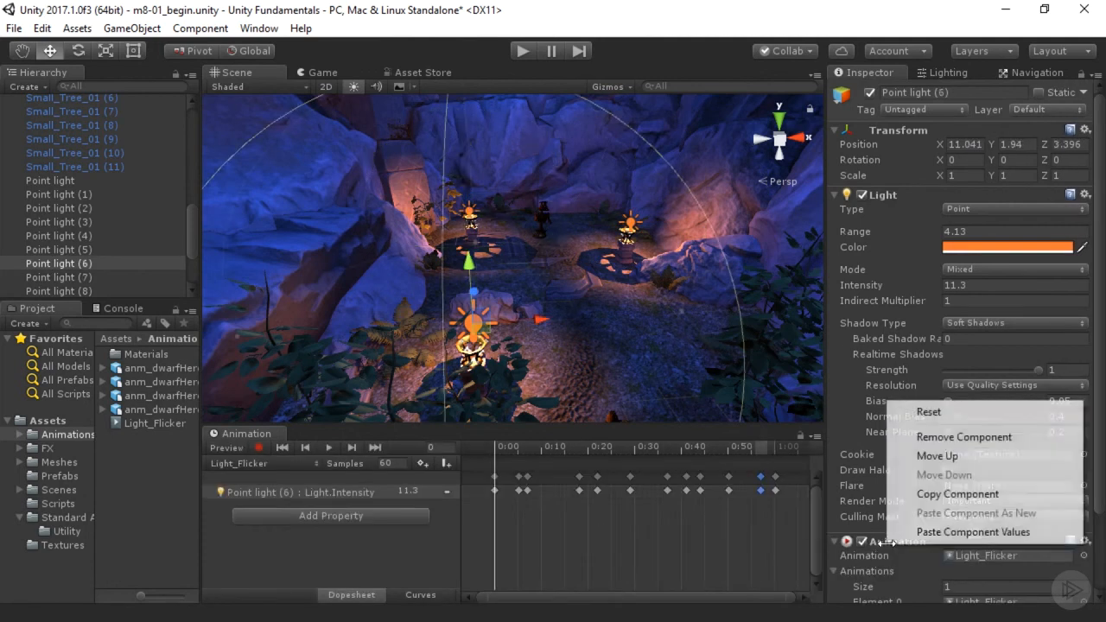
{"action": "left_click", "coordinate": [929, 437]}
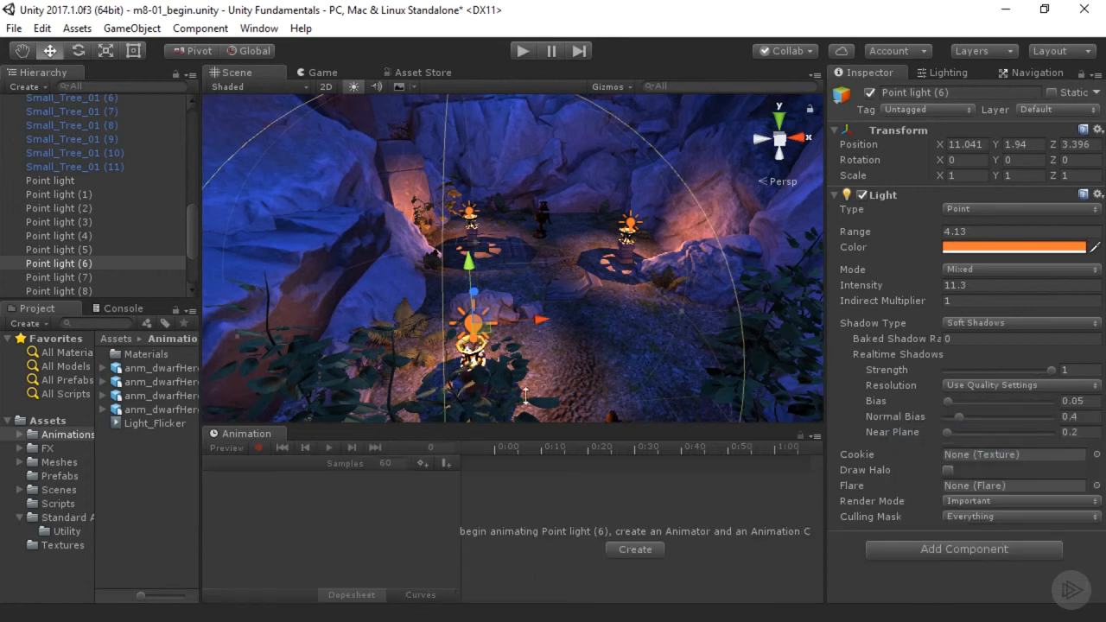
{"action": "left_click_drag", "start_coordinate": [113, 422], "coordinate": [472, 341]}
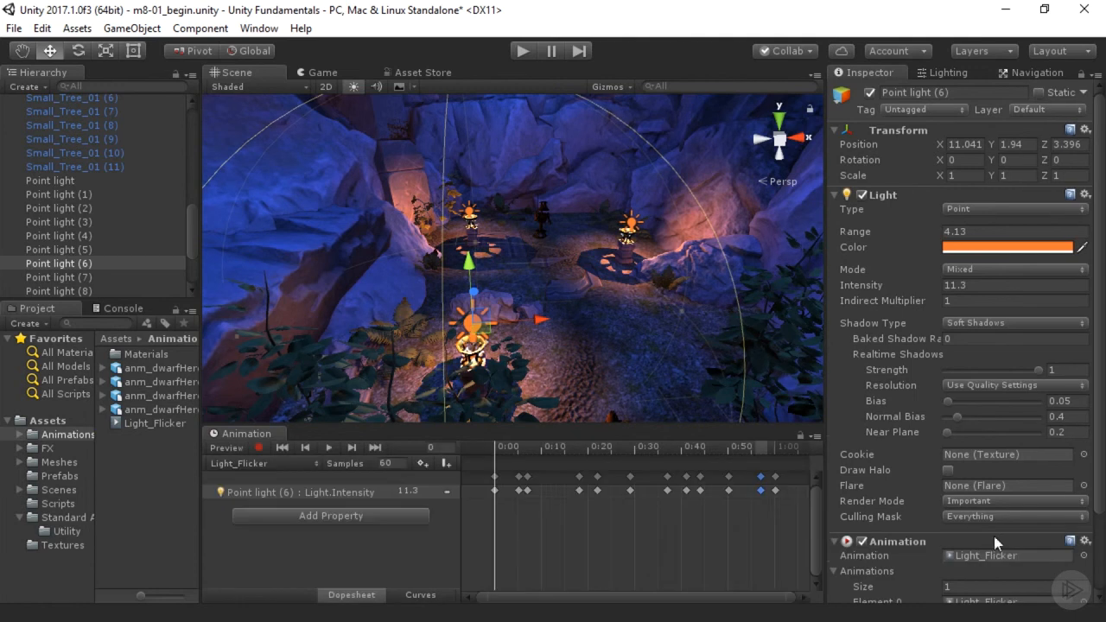
{"action": "scroll", "coordinate": [977, 531], "scroll_direction": "down", "scroll_amount": 2}
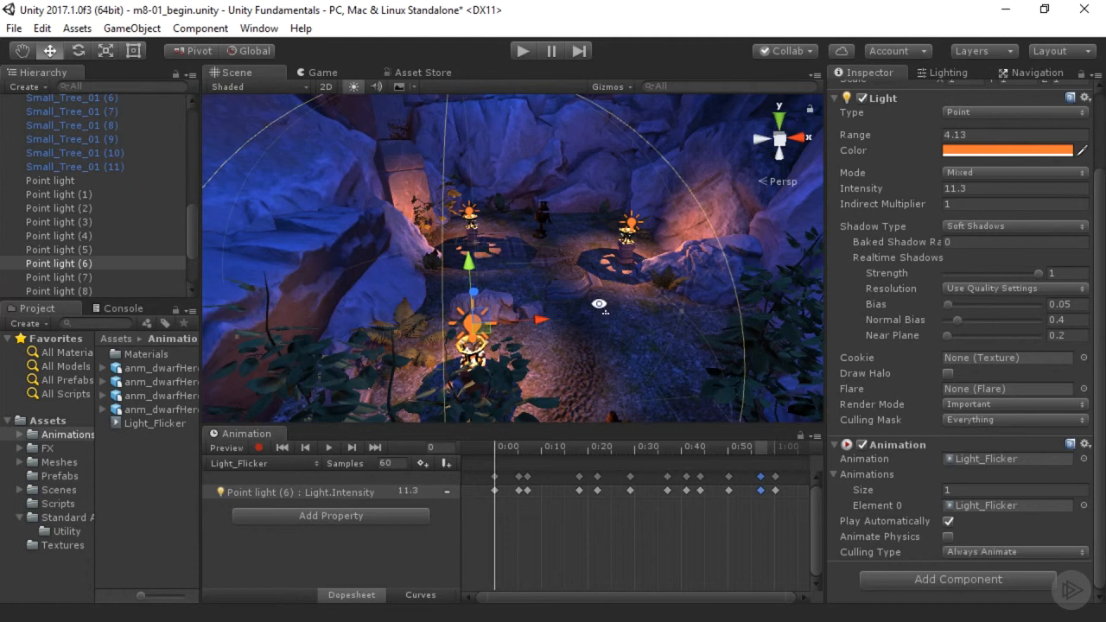
Step: Attach the Light_Flicker clip directly to Point light (7) and Point light (8) at the other two lanterns
{"action": "left_click_drag", "start_coordinate": [599, 304], "coordinate": [394, 347], "text": "alt"}
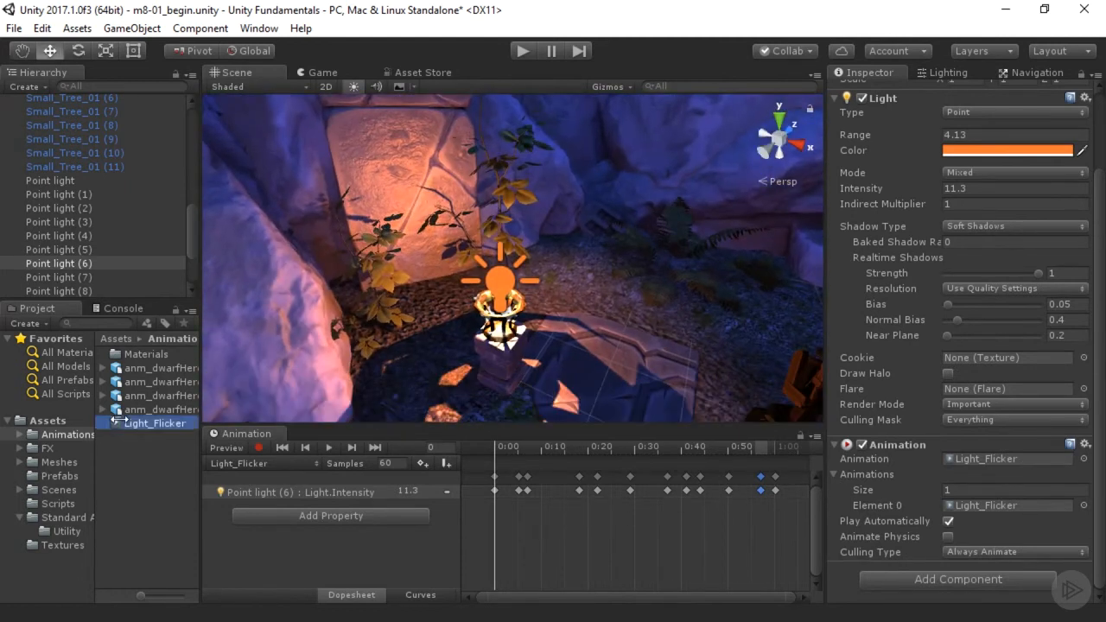
{"action": "left_click_drag", "start_coordinate": [496, 281], "coordinate": [498, 282]}
{"action": "right_click_drag", "start_coordinate": [458, 306], "coordinate": [612, 326]}
{"action": "left_click", "coordinate": [350, 304]}
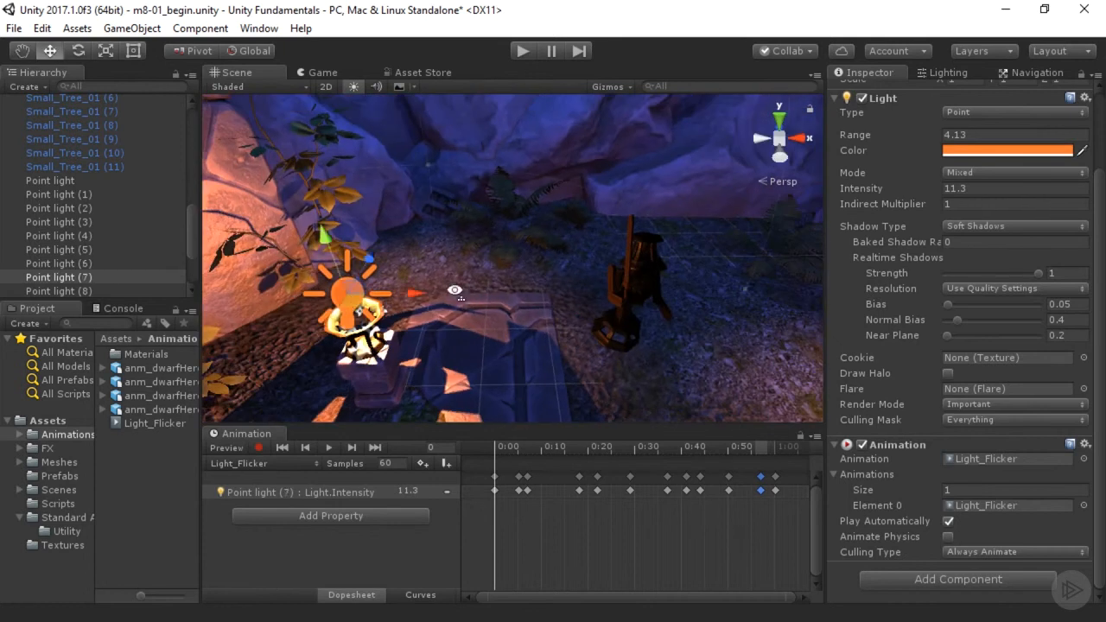
{"action": "right_click_drag", "start_coordinate": [456, 291], "coordinate": [683, 261]}
{"action": "left_click", "coordinate": [682, 258]}
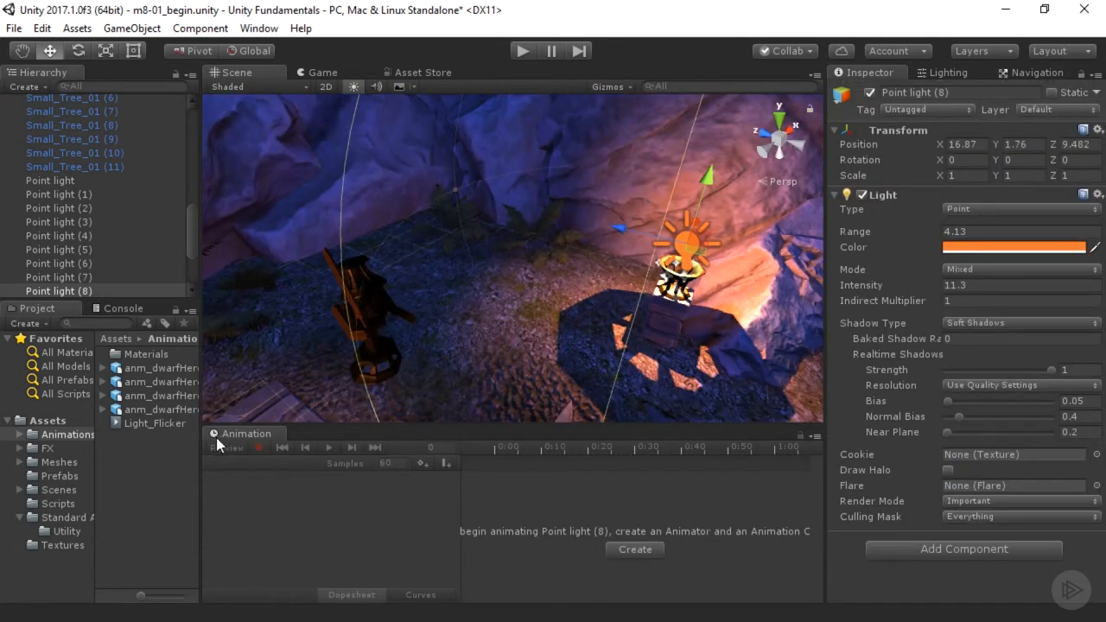
{"action": "left_click_drag", "start_coordinate": [154, 424], "coordinate": [681, 244]}
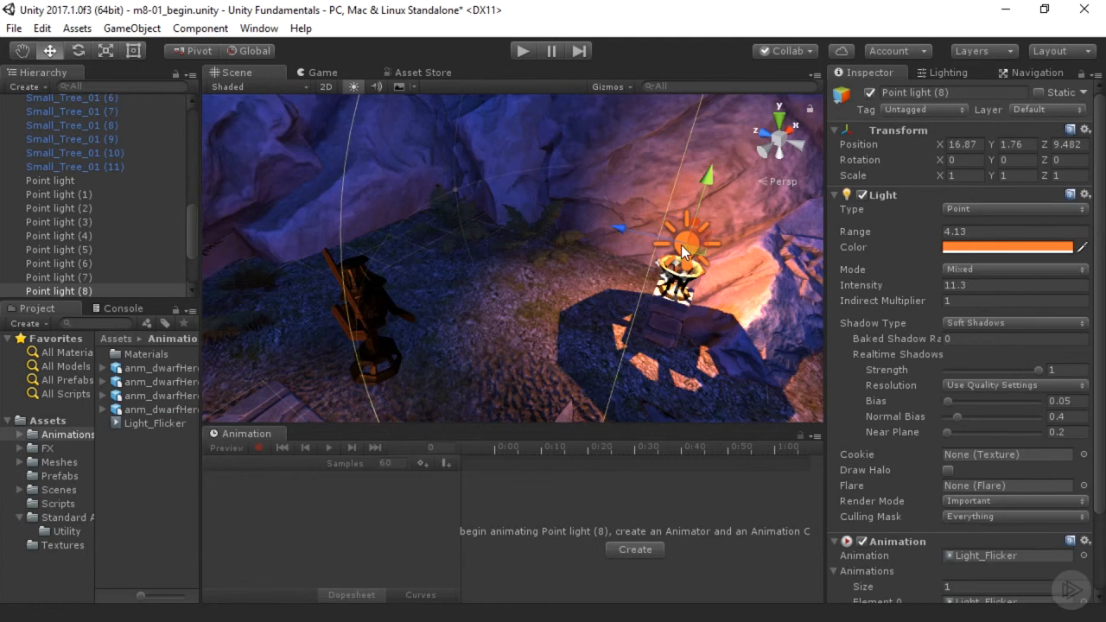
Step: Play-test the scene to check the flicker on all three lanterns, open the Fire folder under FX, and stop playback
{"action": "right_click_drag", "start_coordinate": [681, 250], "coordinate": [335, 207]}
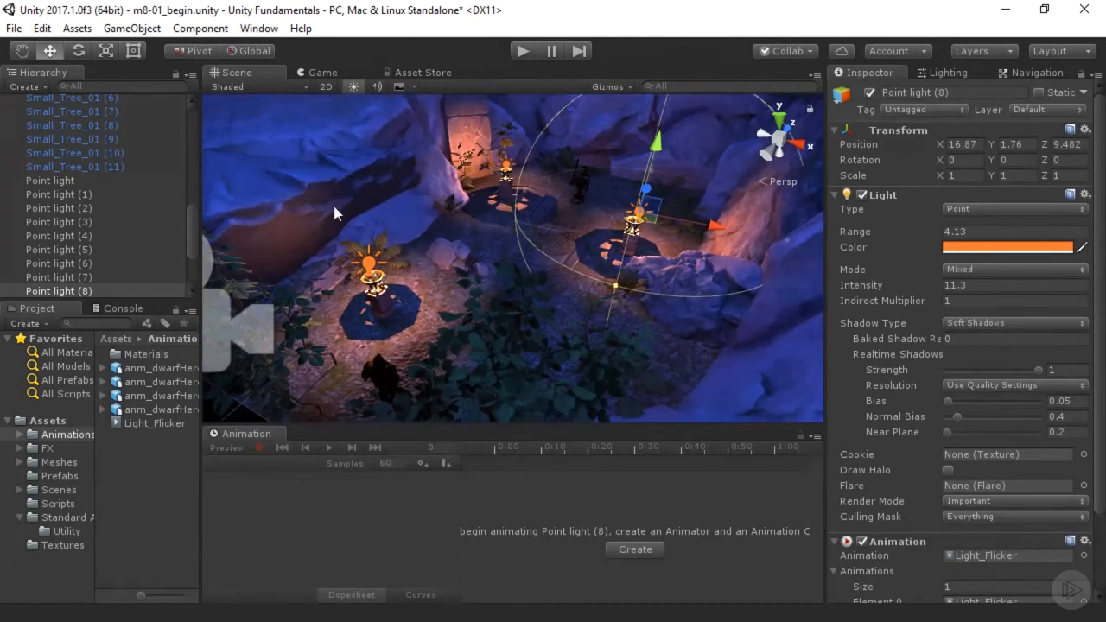
{"action": "left_click", "coordinate": [522, 52]}
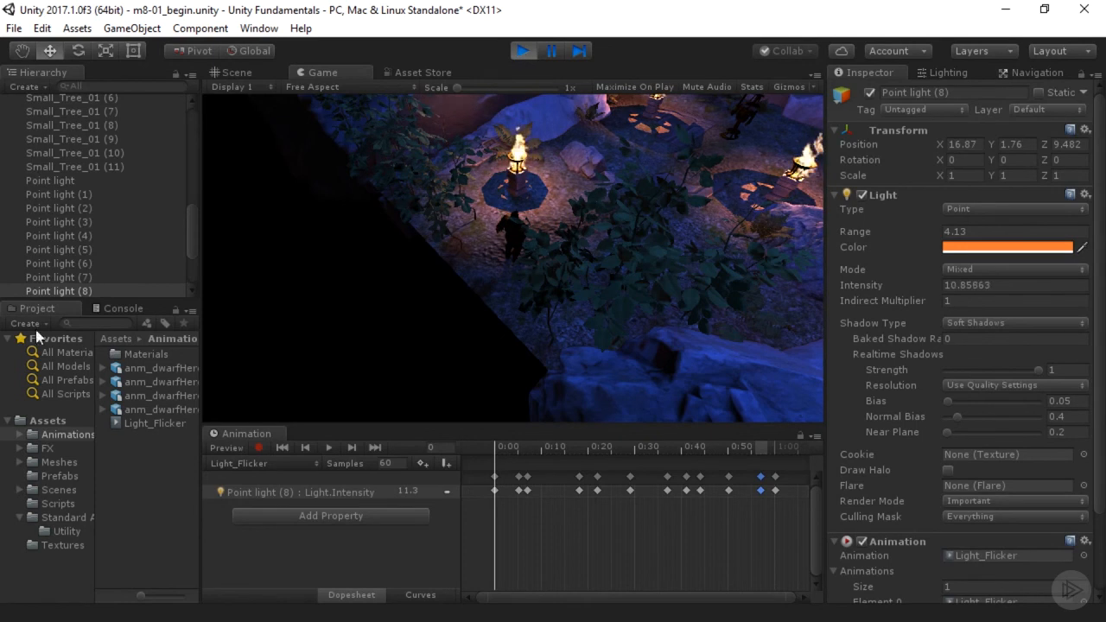
{"action": "left_click", "coordinate": [36, 446]}
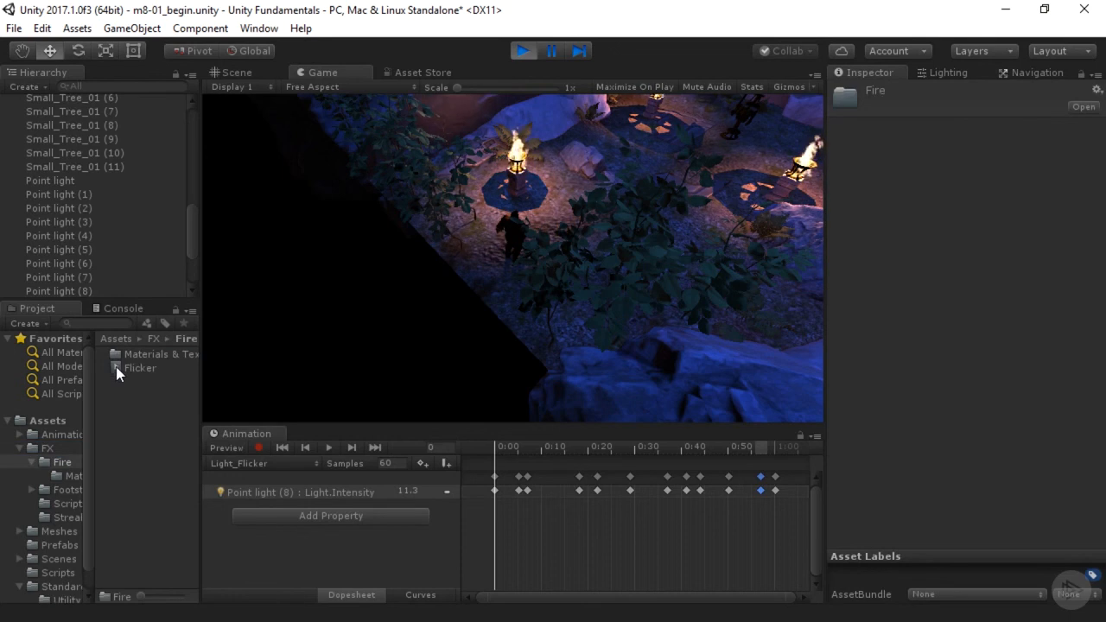
{"action": "left_click", "coordinate": [522, 50]}
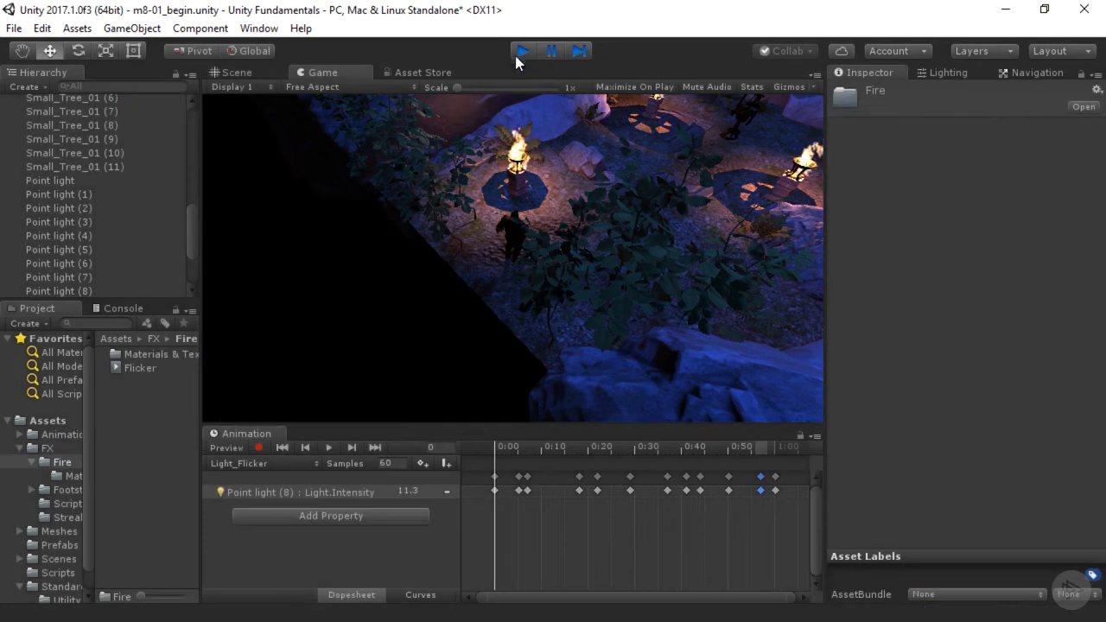
Step: Assign the Flicker clip from the FX Fire folder as the default animation of Point light (6) at the near lantern
{"action": "left_click_drag", "start_coordinate": [492, 162], "coordinate": [408, 306], "text": "alt"}
{"action": "left_click", "coordinate": [400, 307]}
{"action": "scroll", "coordinate": [879, 530], "scroll_direction": "down", "scroll_amount": 3}
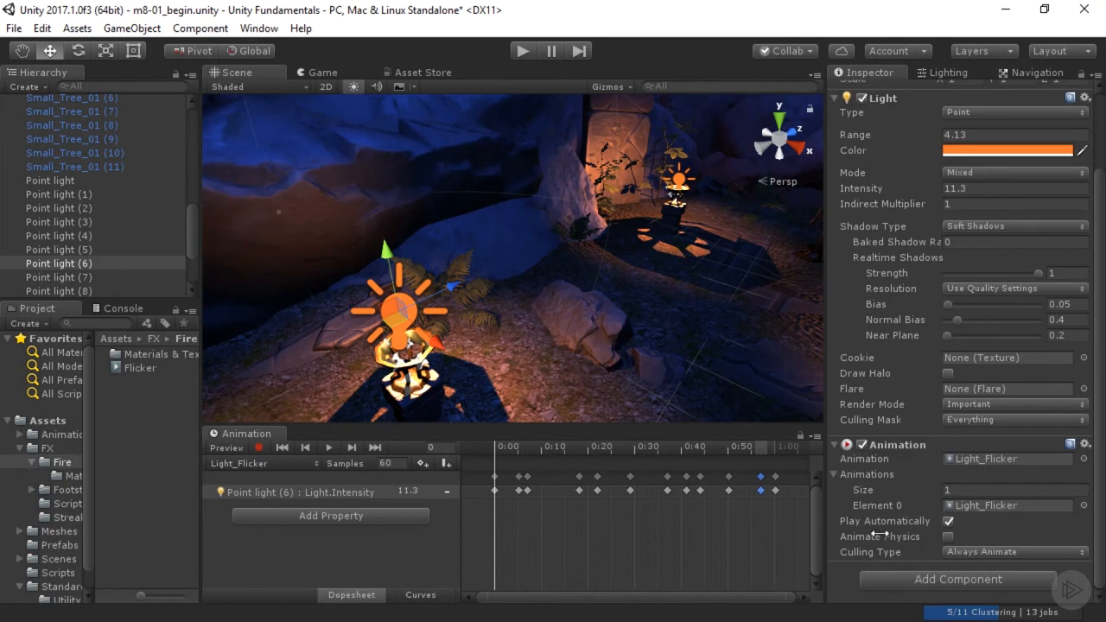
{"action": "left_click_drag", "start_coordinate": [142, 371], "coordinate": [983, 457]}
Step: Reduce Point light (6)'s Animations list to size 1 with only the Flicker clip, and play-test the scene
{"action": "left_click", "coordinate": [1001, 507]}
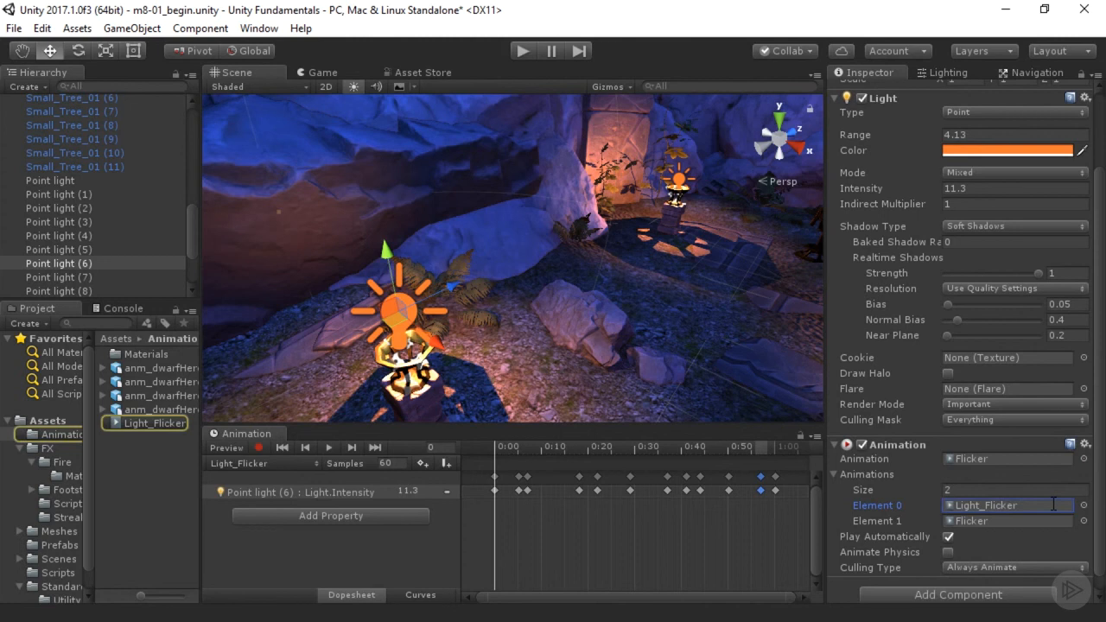
{"action": "right_click", "coordinate": [1013, 505]}
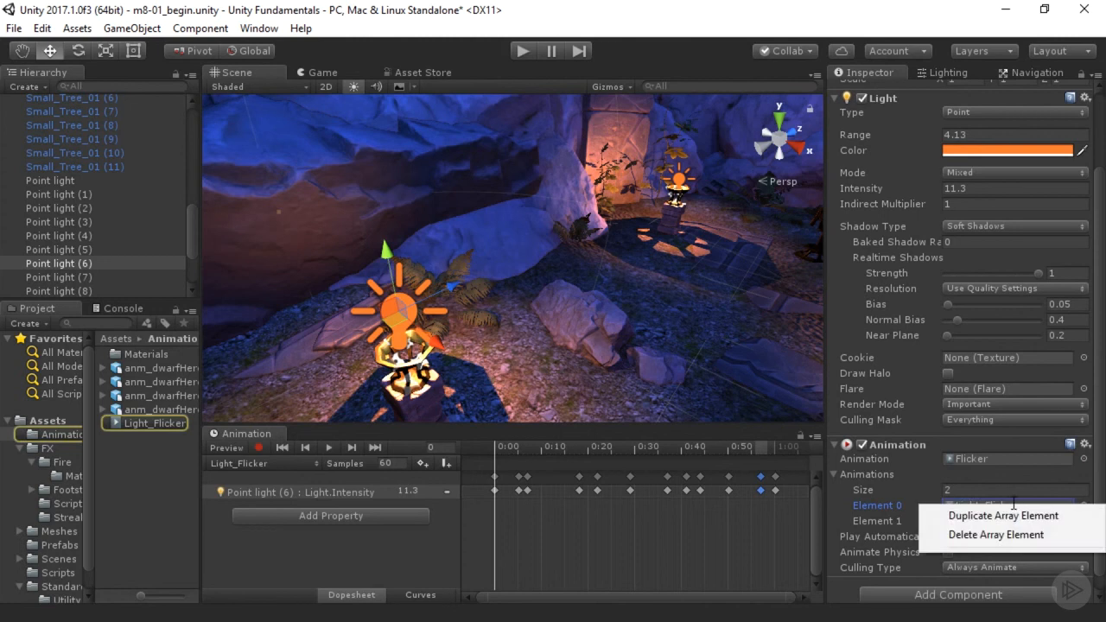
{"action": "left_click", "coordinate": [971, 533]}
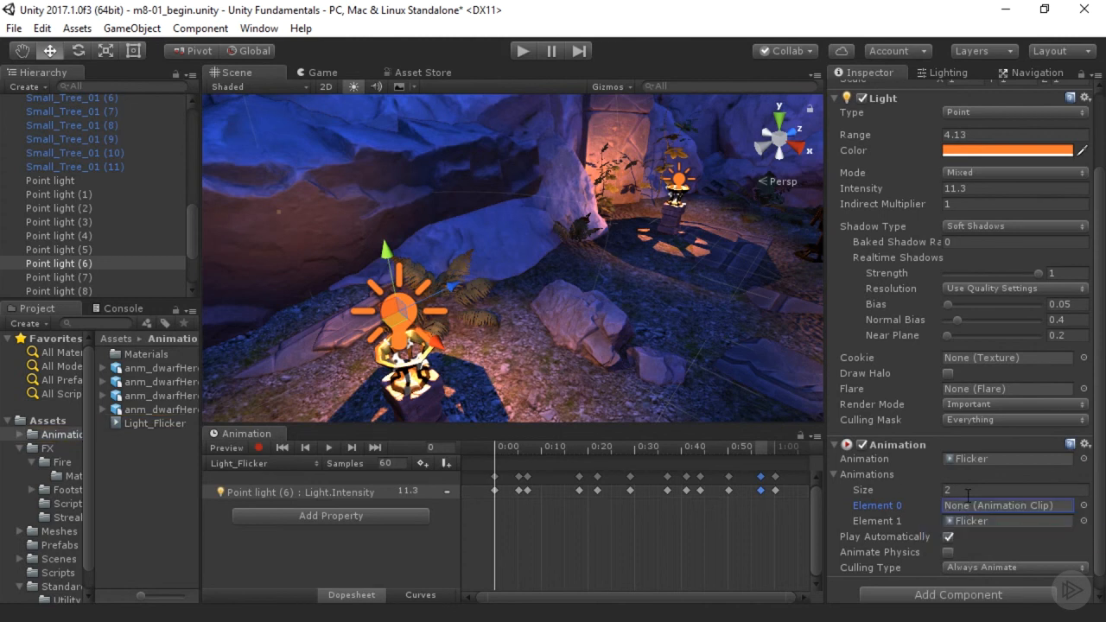
{"action": "left_click", "coordinate": [967, 491]}
{"action": "type", "text": "1"}
{"action": "key", "text": "Return"}
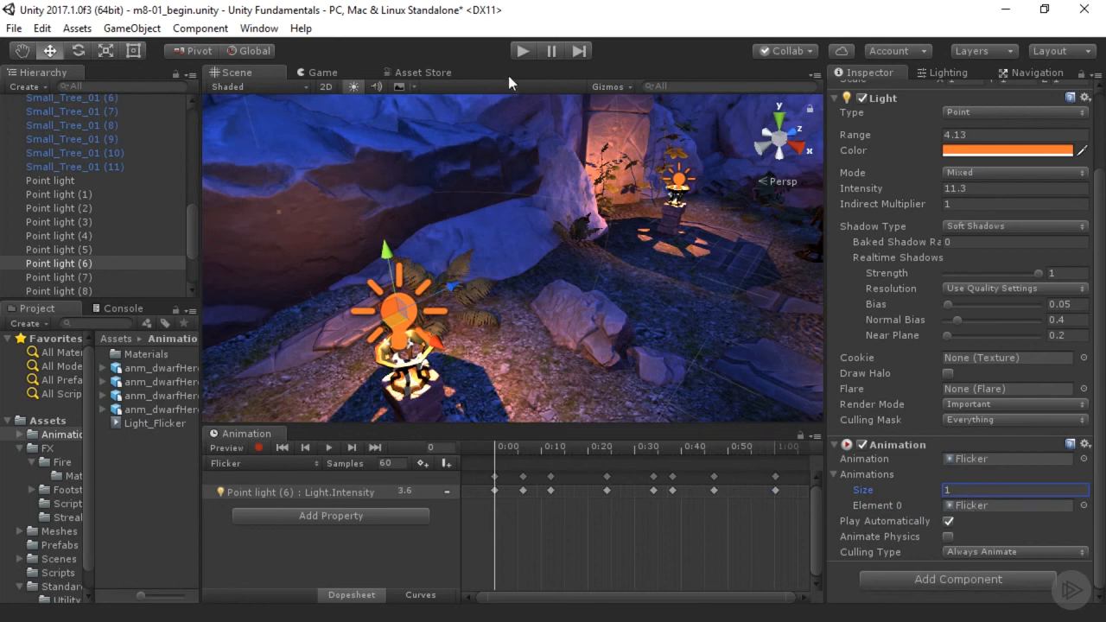
{"action": "left_click", "coordinate": [520, 54]}
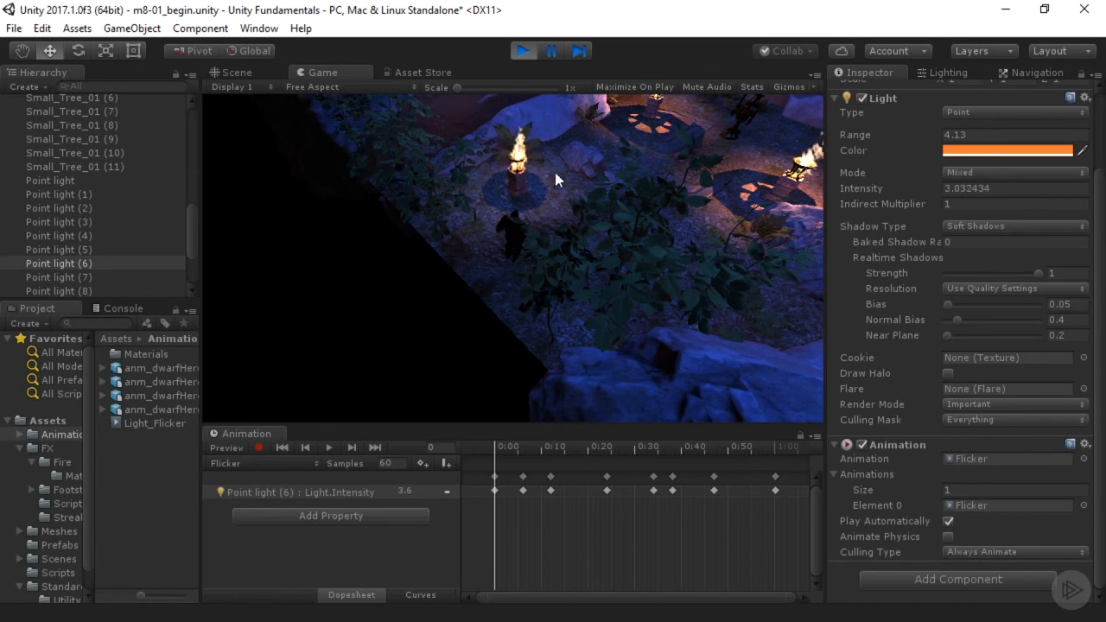
{"action": "left_click", "coordinate": [523, 51]}
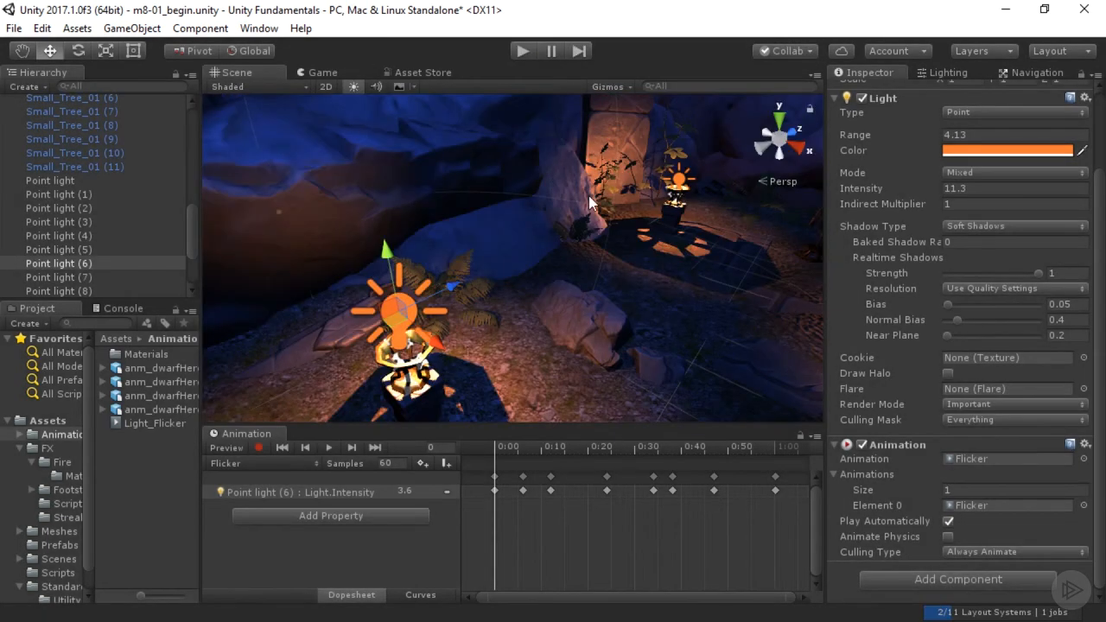